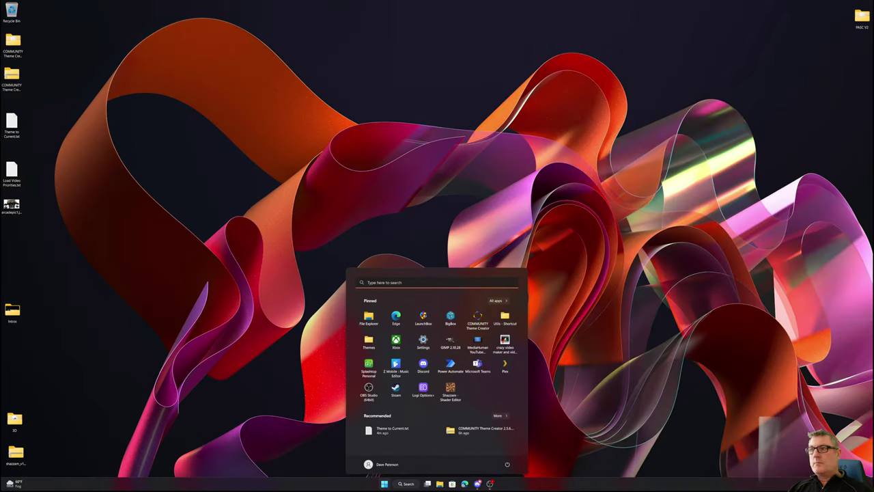
Launch COMMUNITY Theme Creator maximized and preview the arcade game 1944: The Loop Master.
click(480, 317)
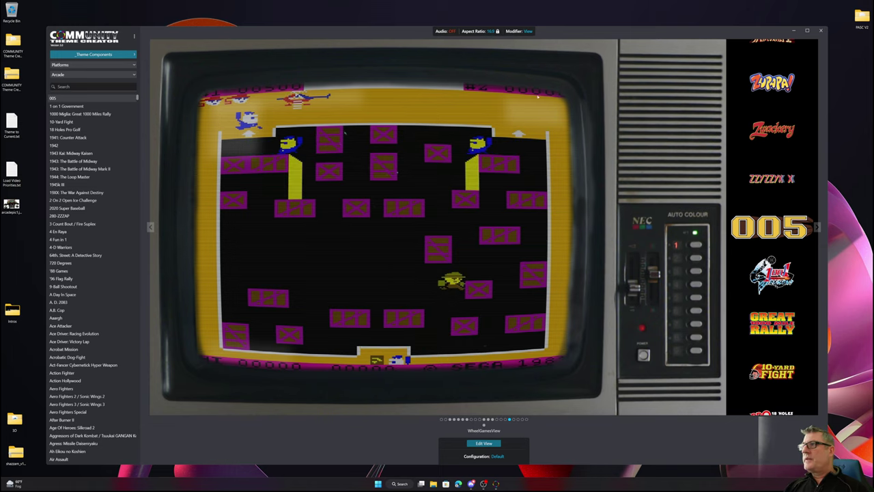
double_click(573, 31)
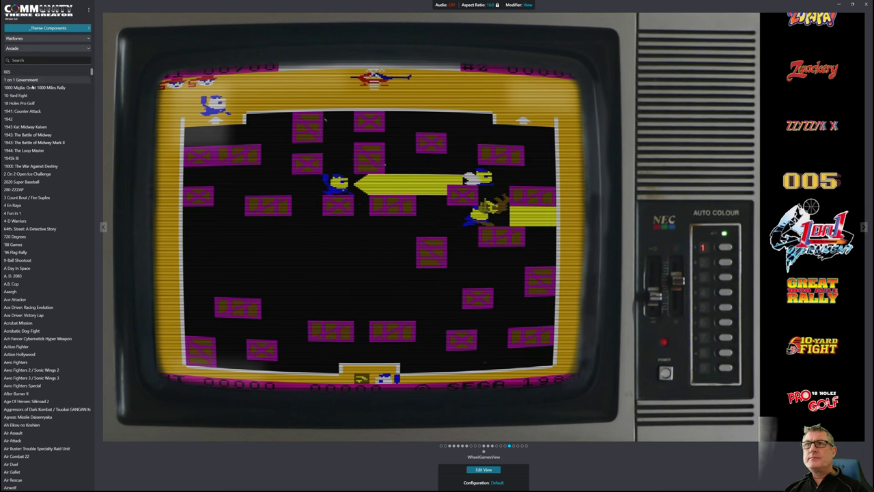
key(Down)
key(Down)
key(Down)
key(Down)
key(Down)
key(Down)
key(Down)
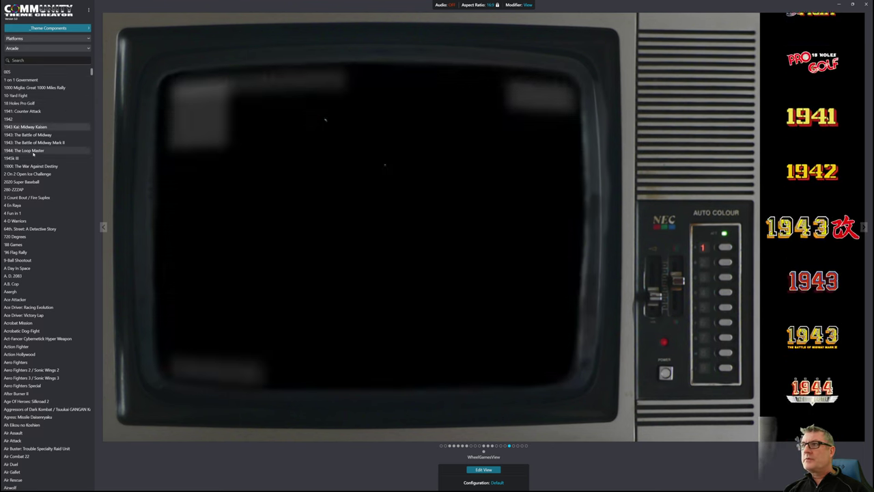
click(32, 151)
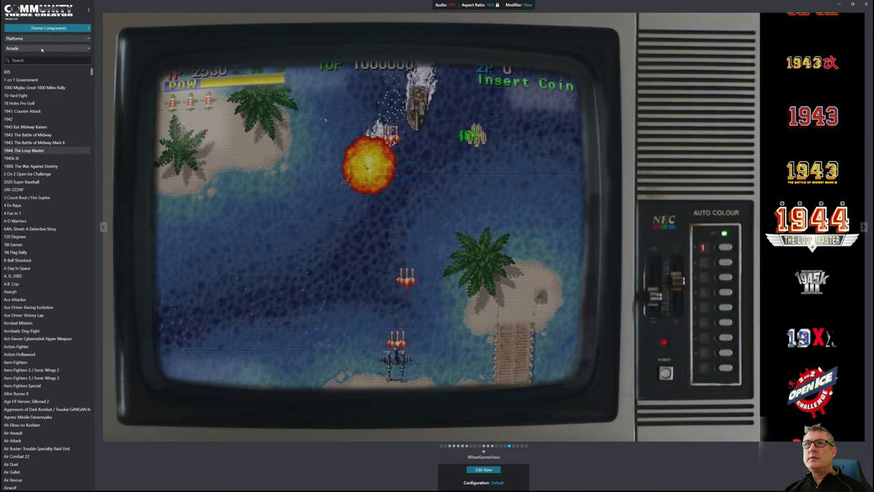
Switch the platform dropdown to Sony Playstation.
click(42, 49)
scroll(48, 102, down, 5)
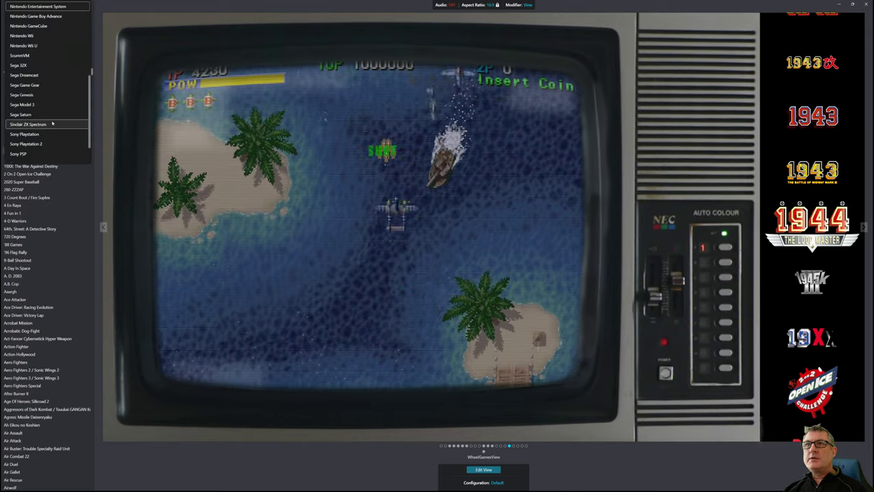
click(48, 105)
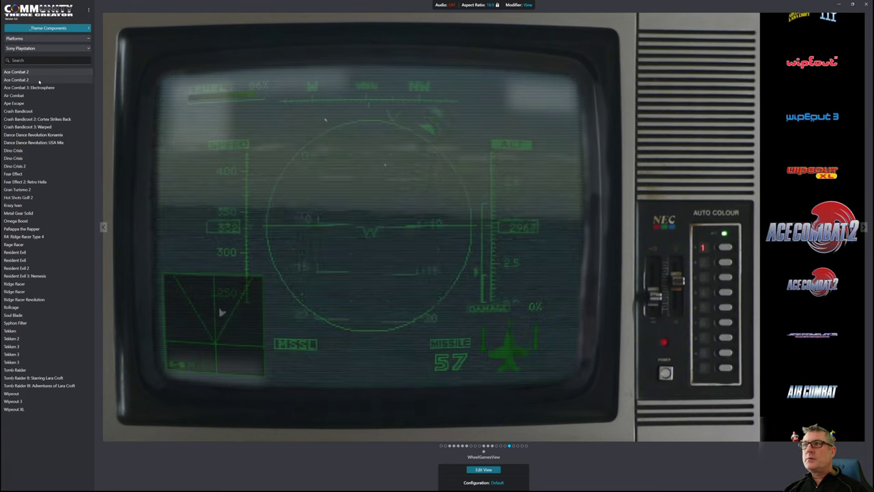
Preview Ace Combat 2, Ace Combat 3: Electrosphere, Air Combat, and finally Ape Escape.
click(39, 80)
click(41, 89)
click(40, 97)
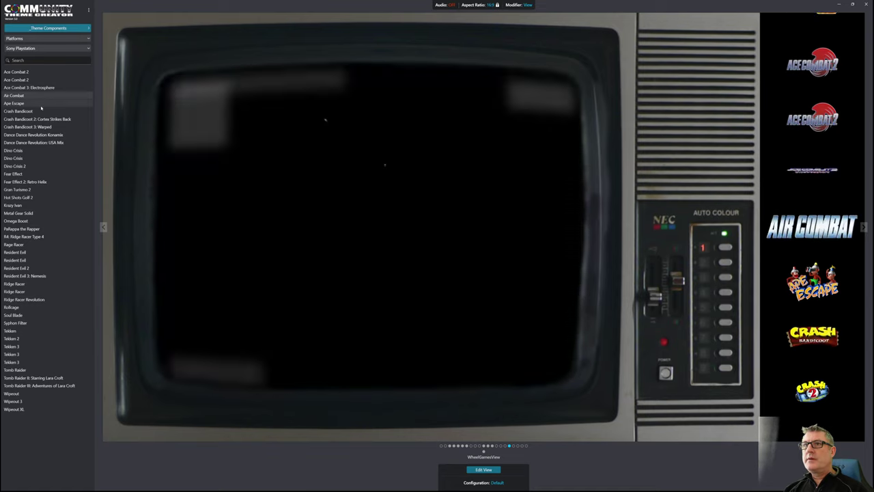
click(41, 104)
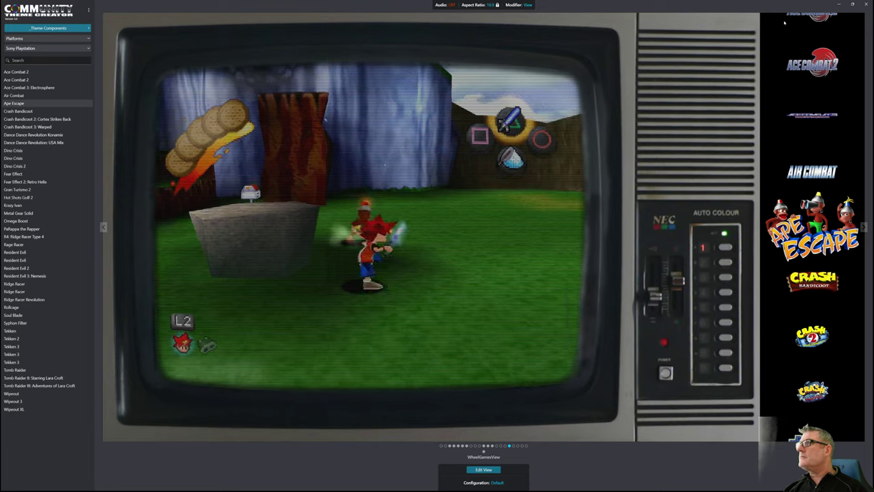
key(super)
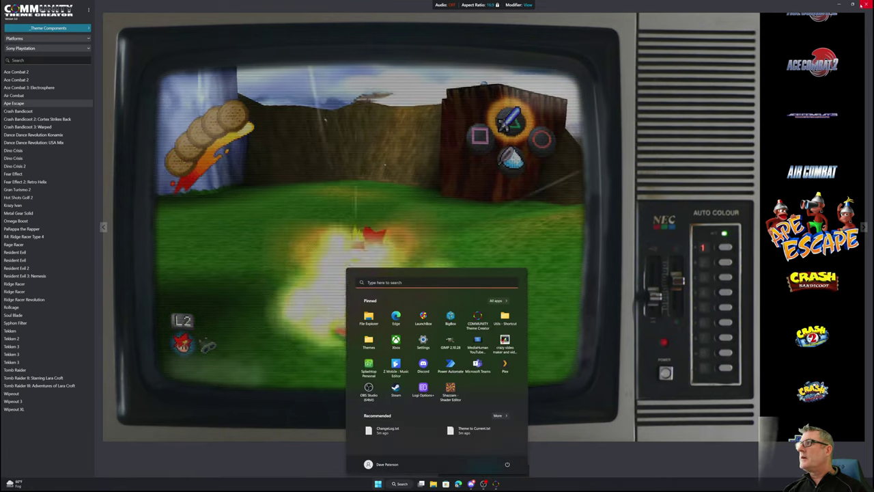
Close Theme Creator and launch LaunchBox.
key(alt+F4)
key(super)
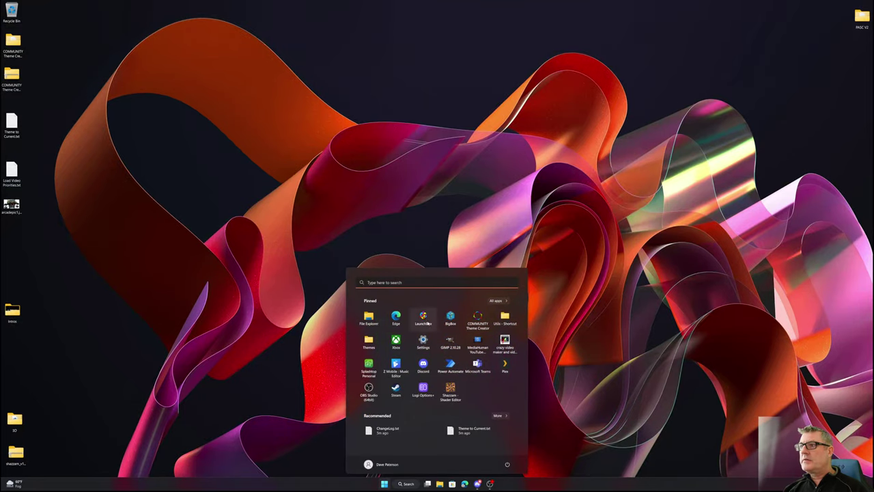
click(421, 313)
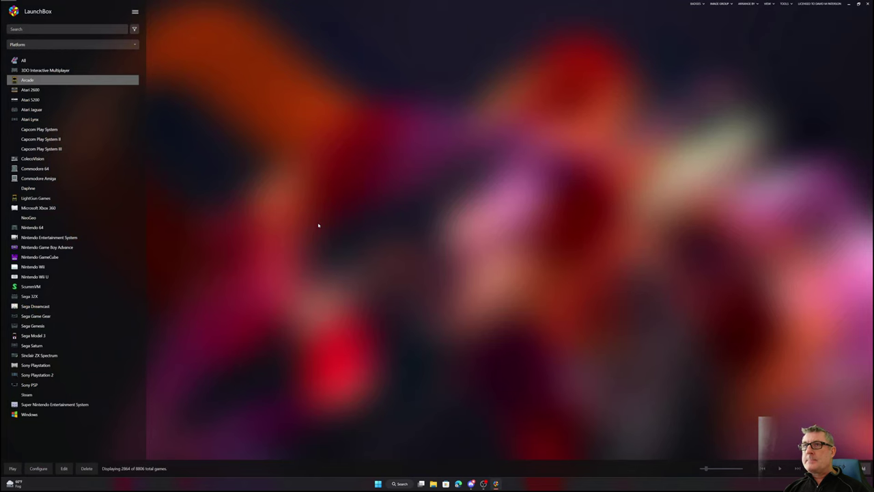
Move Theme Video above Video Snap in LaunchBox's Video Priorities, save, and close LaunchBox.
click(135, 13)
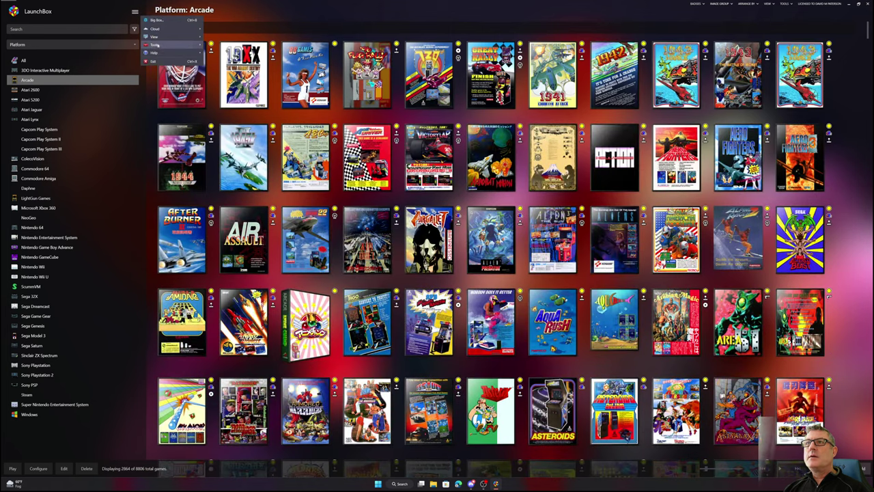
mouse_move(154, 44)
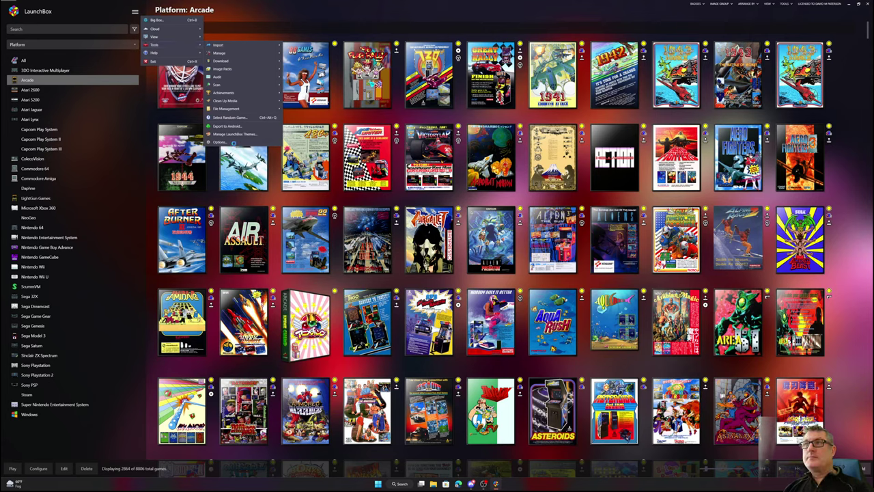
click(234, 143)
scroll(335, 229, down, 3)
scroll(345, 230, down, 1)
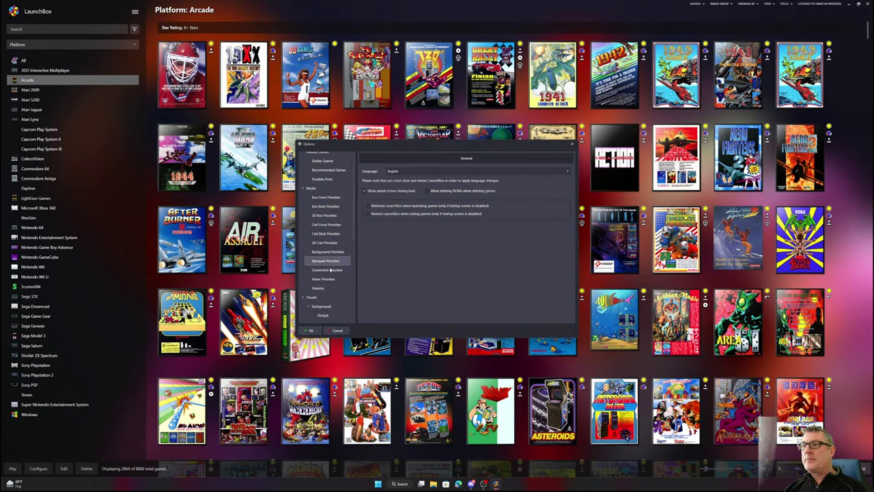
click(327, 278)
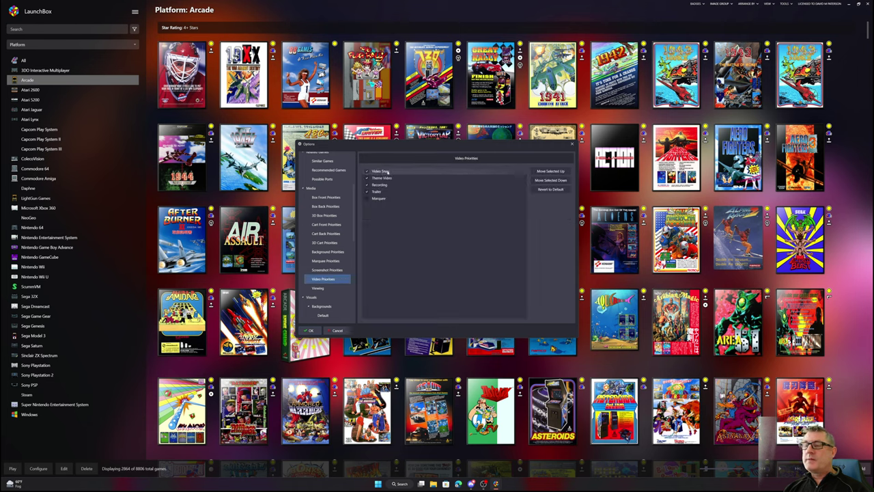
click(393, 178)
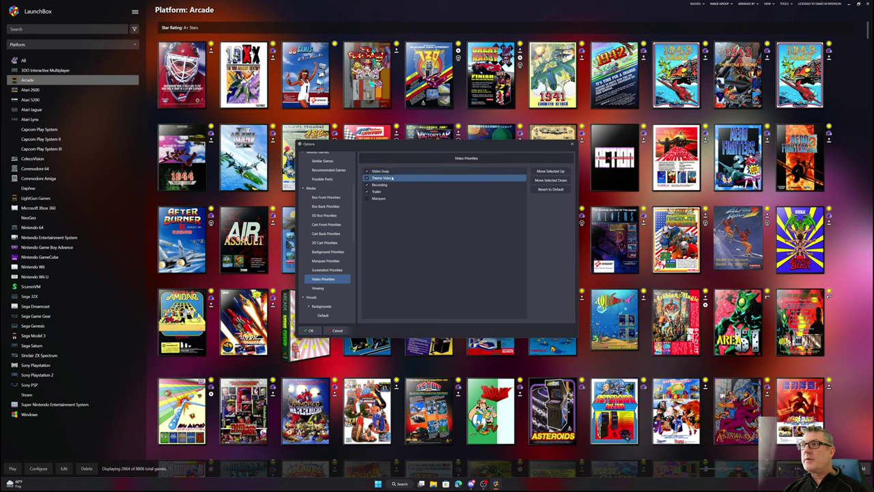
click(551, 171)
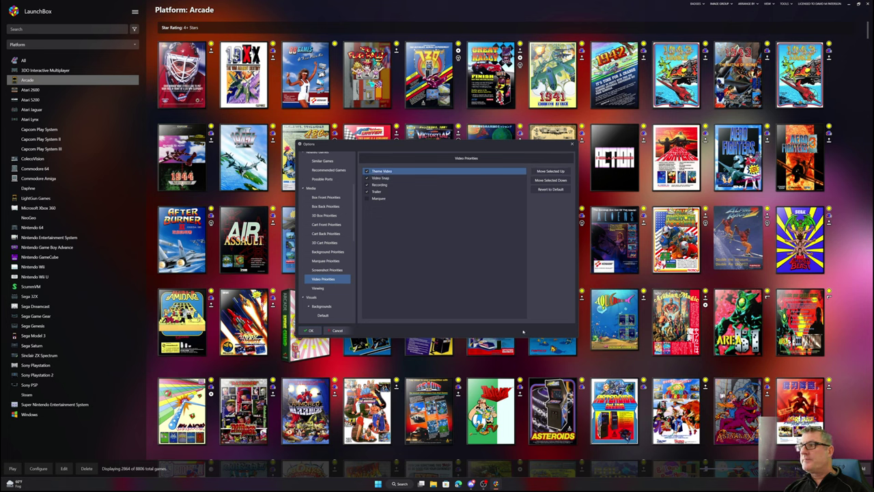
click(309, 330)
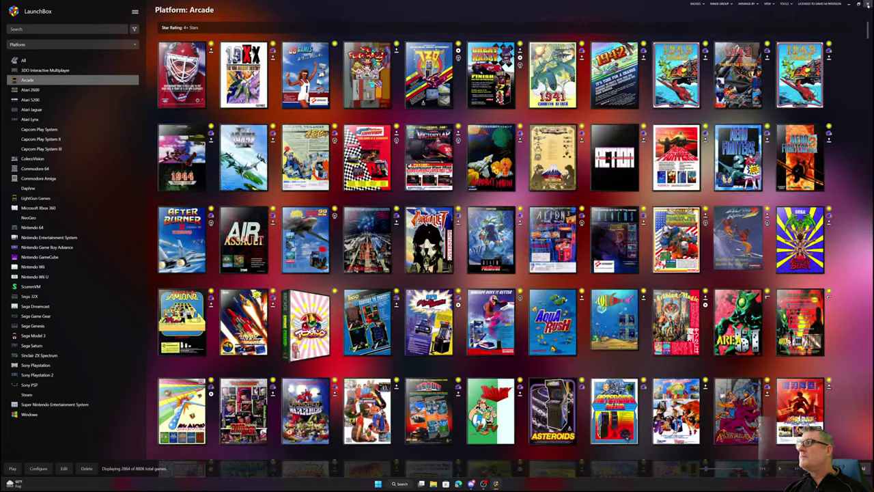
click(868, 3)
key(super)
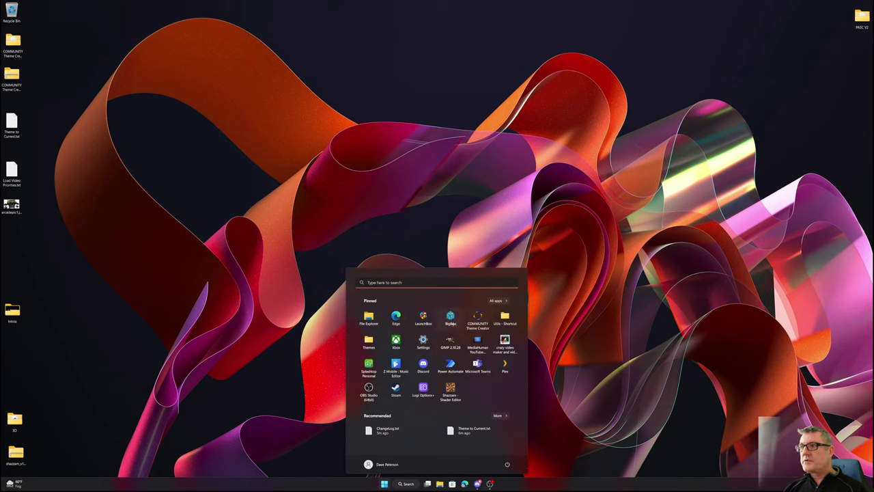
Back in Theme Creator, preview Air Combat then Ape Escape to see their theme videos.
key(Escape)
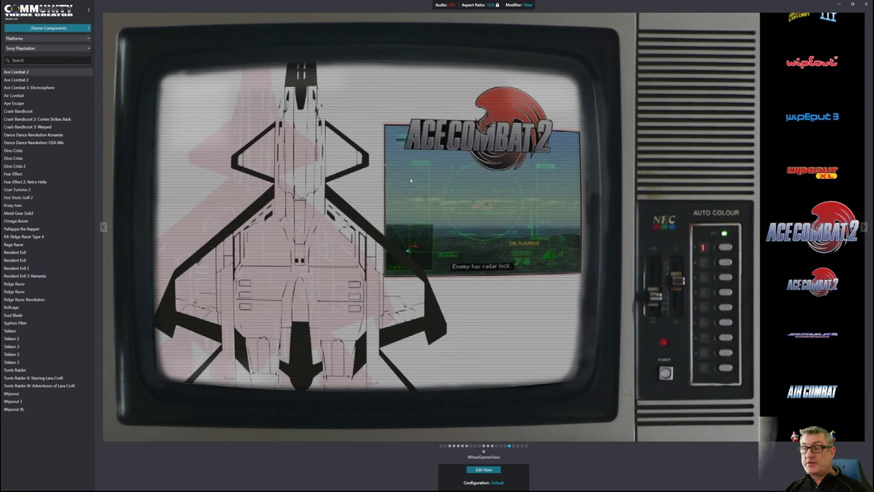
click(32, 96)
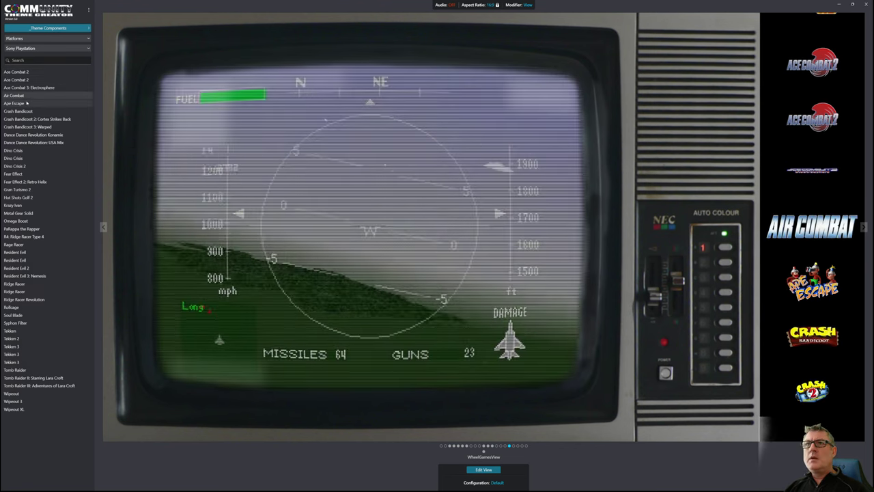
click(27, 103)
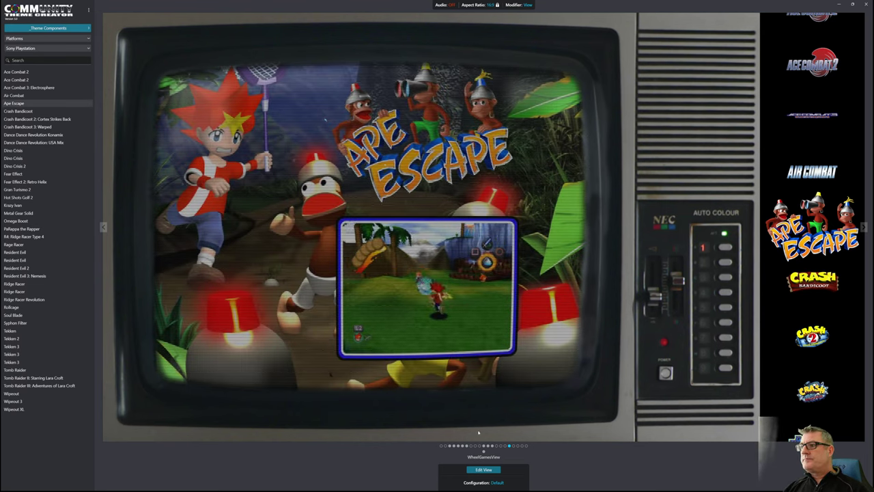
Load the 'Its not called Tate' theme from the theme list to preview Ape Escape in portrait.
click(65, 28)
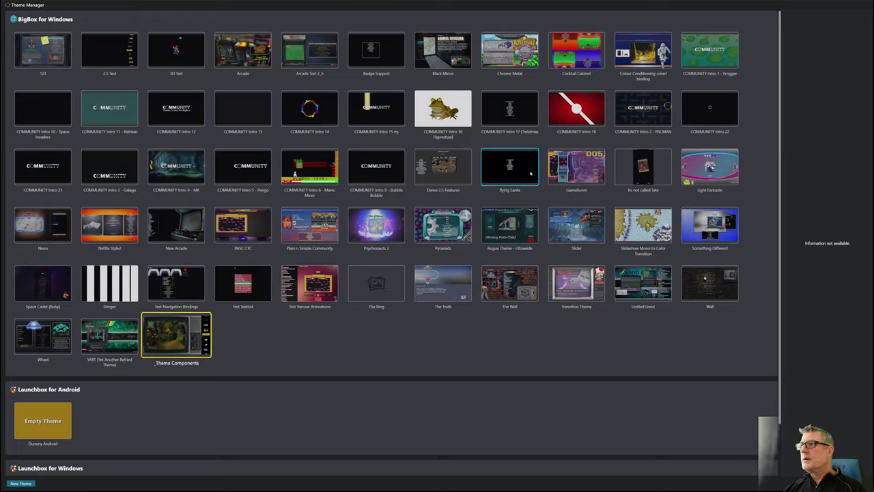
double_click(638, 168)
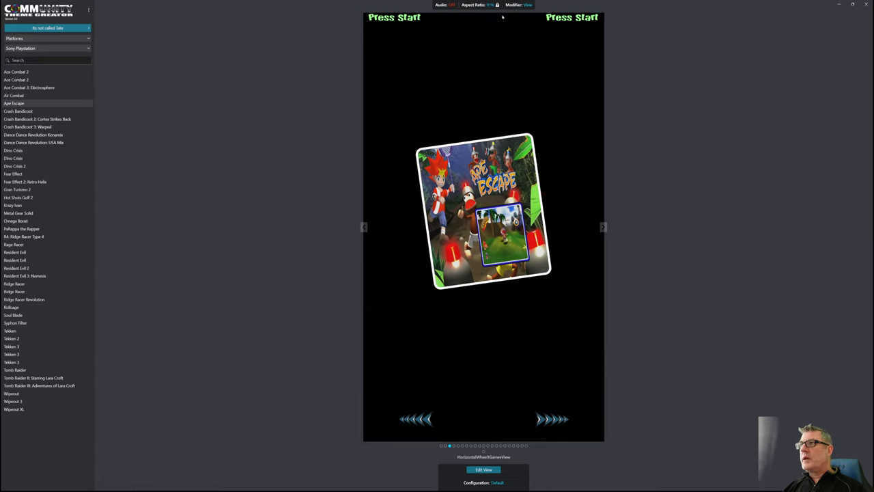
mouse_move(496, 7)
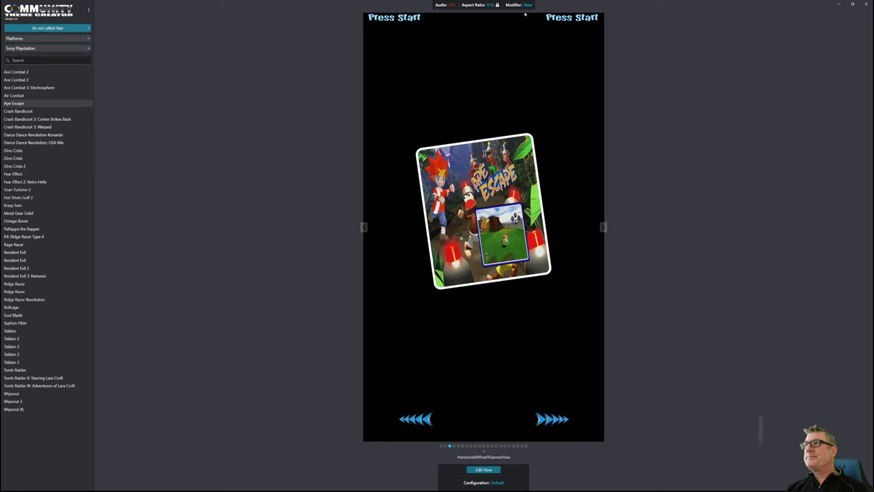
mouse_move(514, 4)
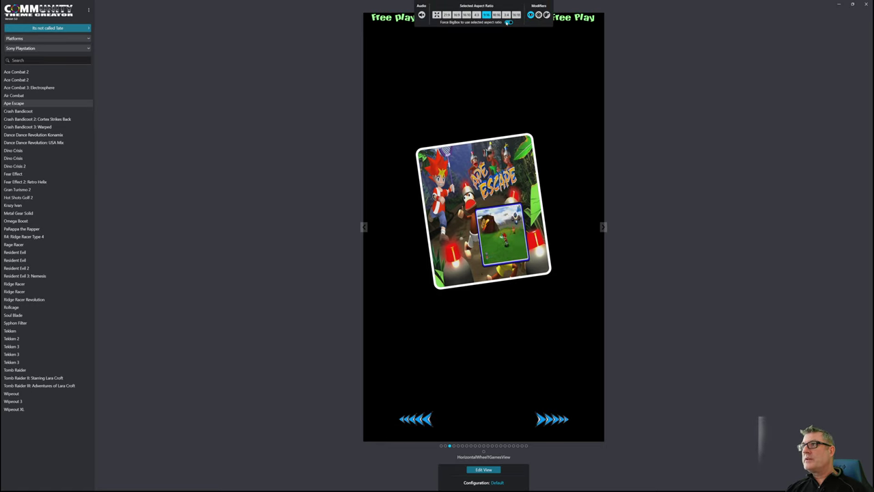
Open the _Theme Components theme, move the UI Elements panel off the TV, and close the view editor.
click(62, 28)
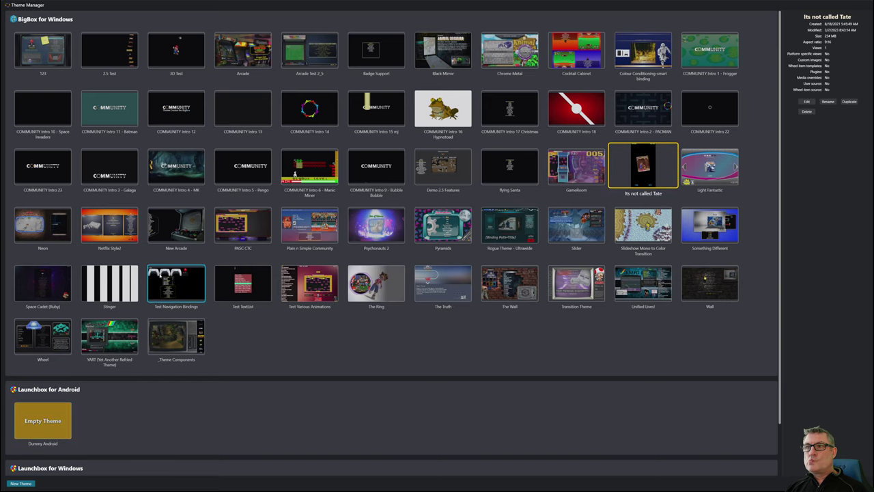
double_click(179, 321)
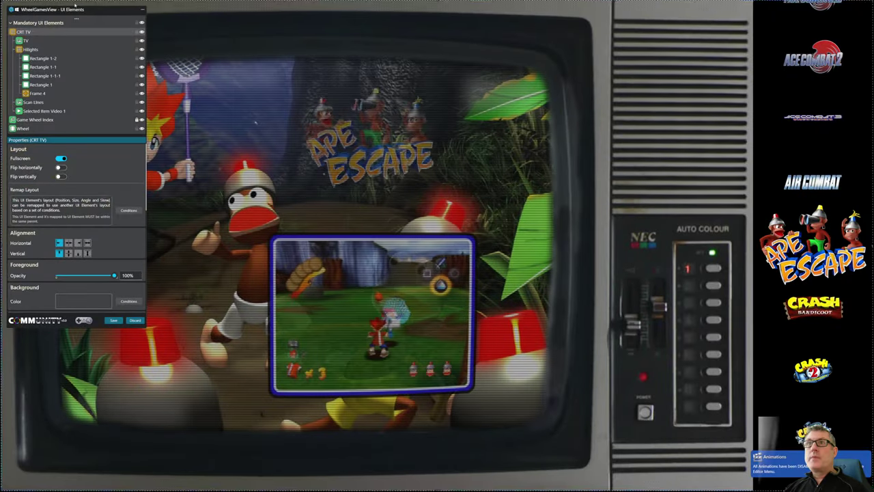
drag(76, 5, 711, 80)
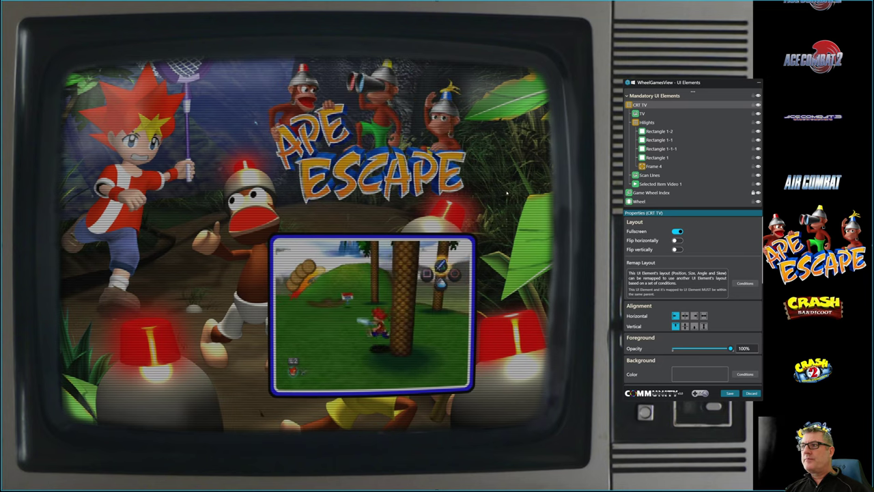
click(730, 393)
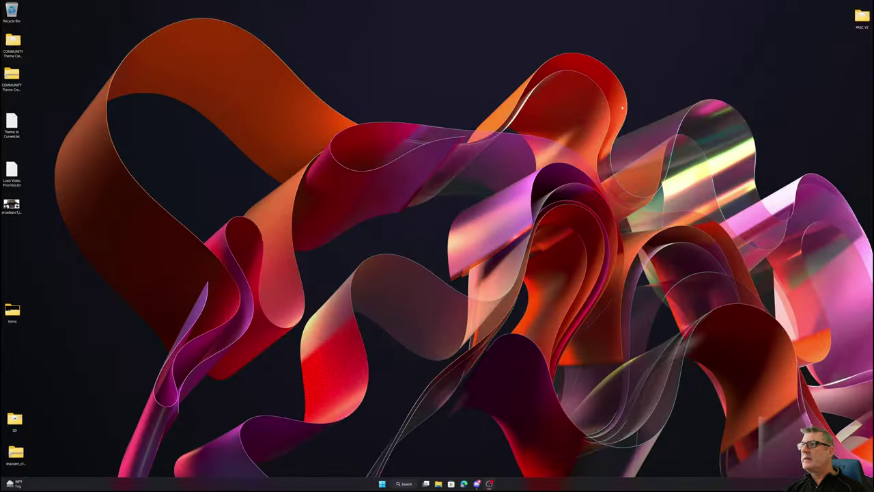
Launch LaunchBox, move Theme Video below Video Snap in Video Priorities, save, and close it.
key(super)
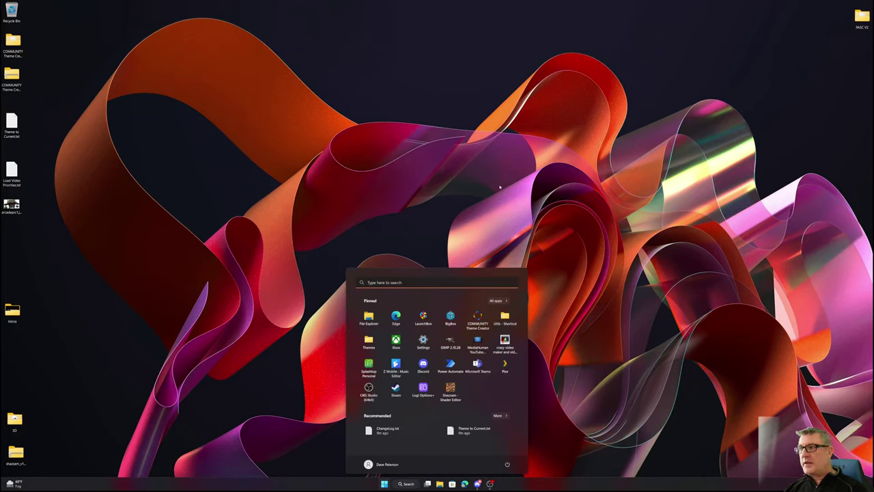
click(423, 317)
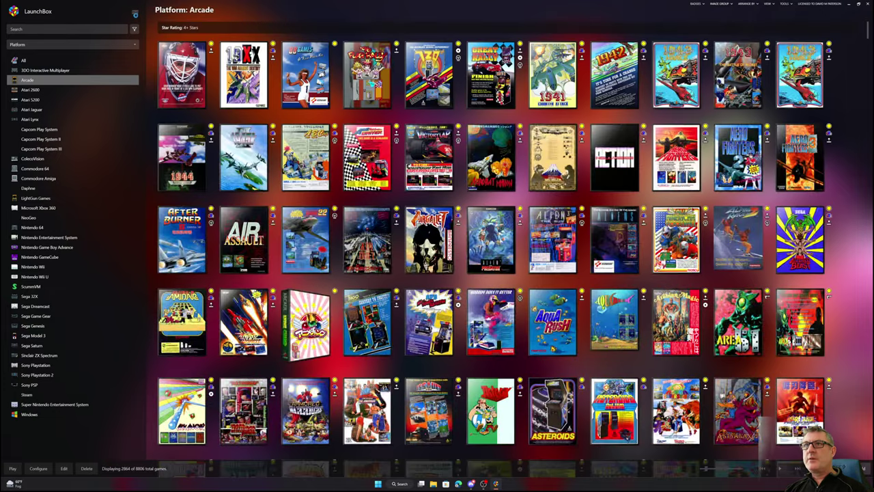
click(135, 12)
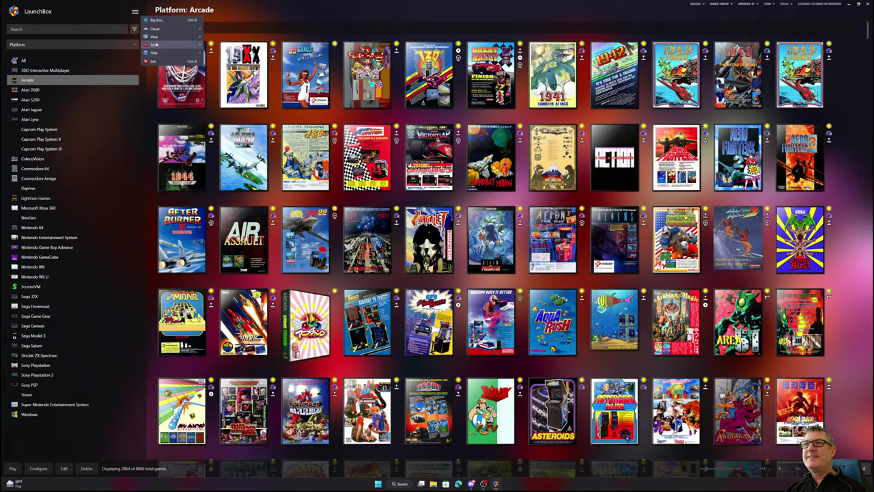
mouse_move(157, 46)
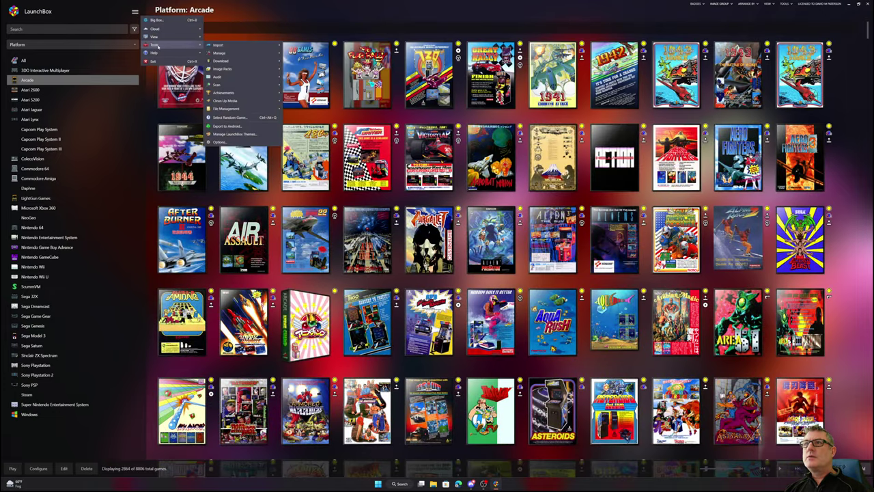
click(220, 142)
scroll(326, 263, down, 3)
click(328, 279)
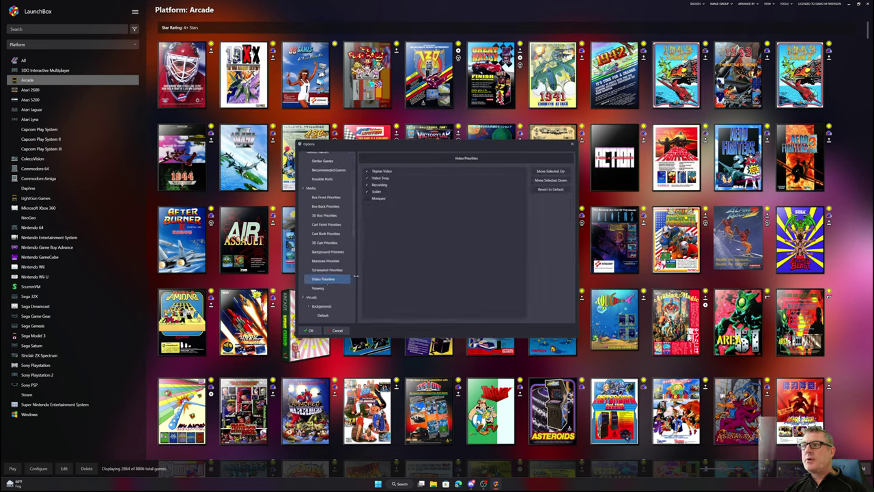
click(390, 171)
click(552, 179)
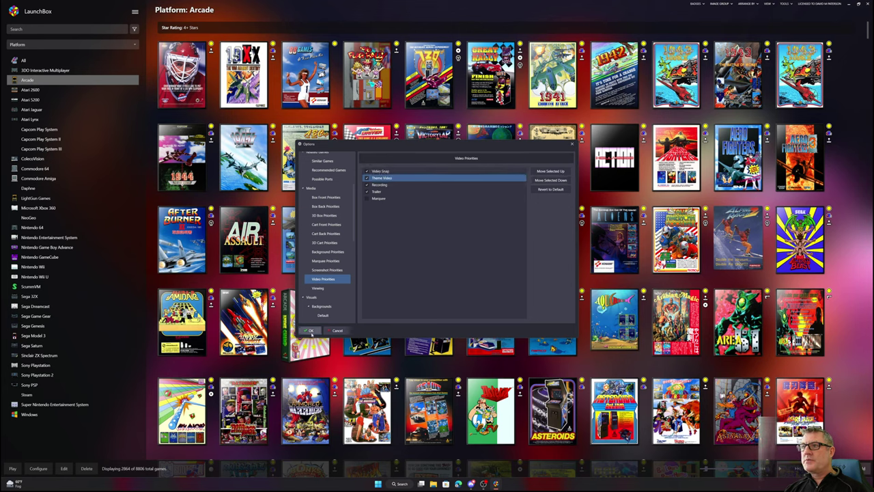
click(311, 330)
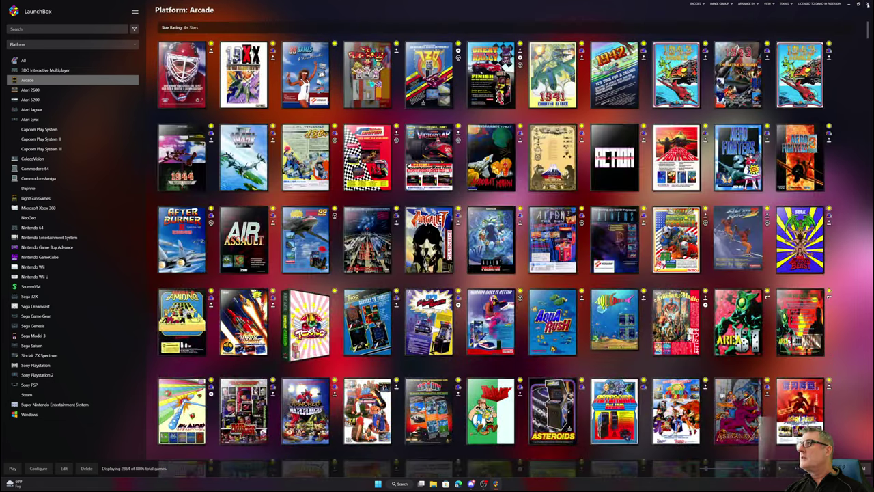
click(869, 4)
Reopen Theme Creator and switch the platform to Arcade.
key(super)
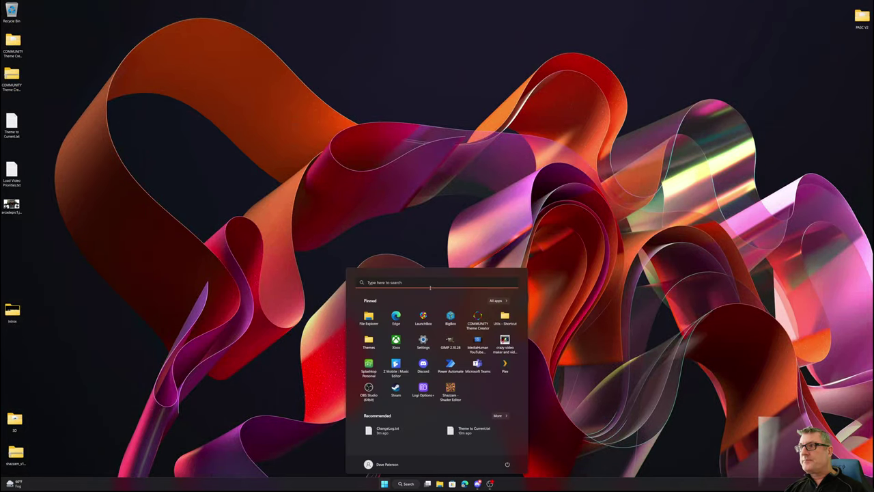
click(474, 319)
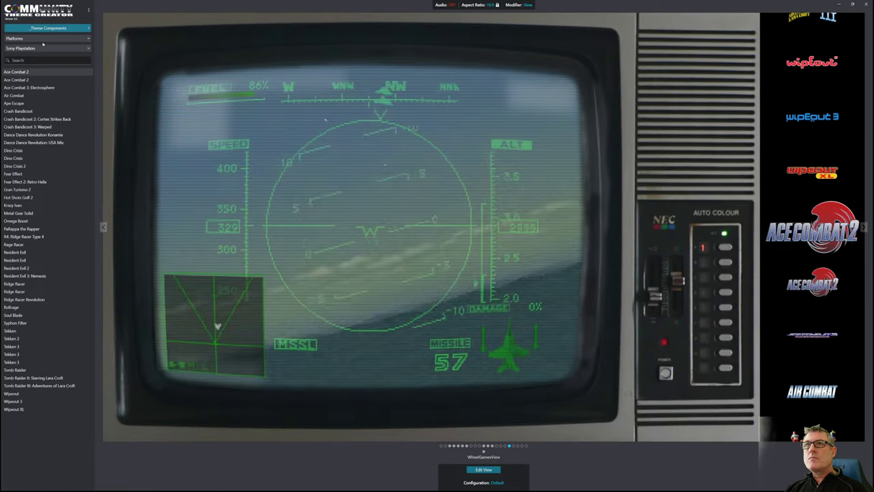
click(41, 48)
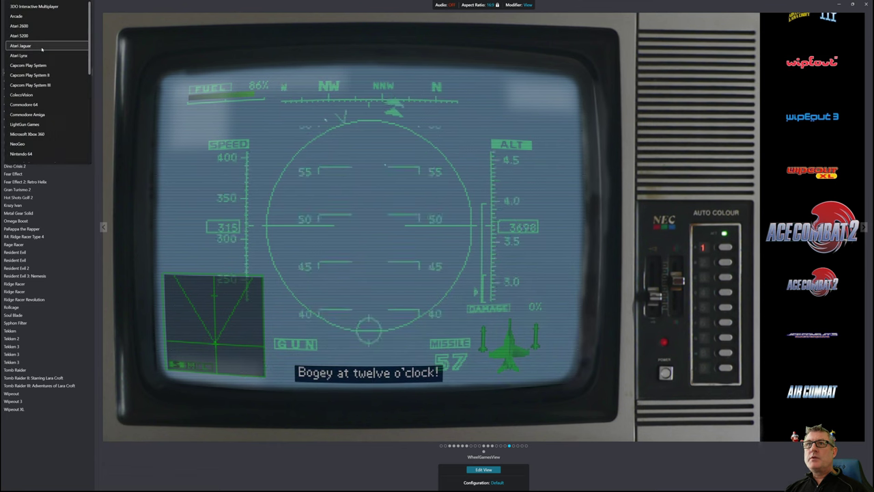
click(24, 16)
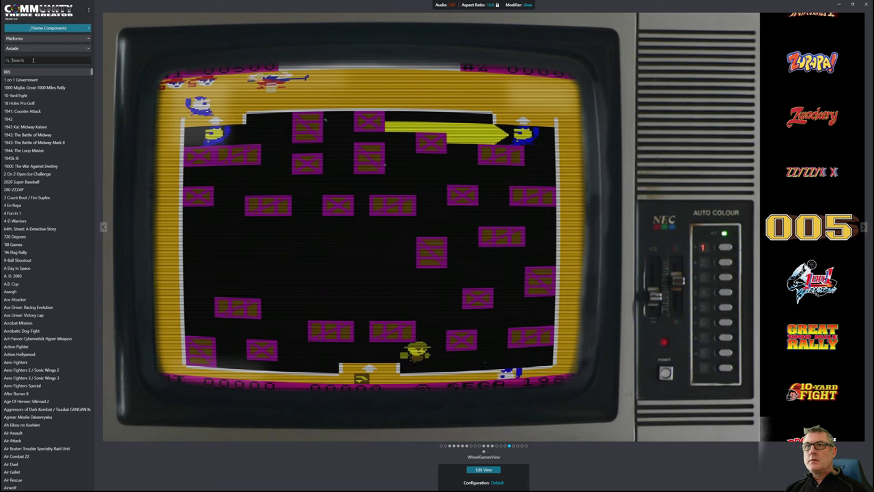
Search the arcade titles for Mortal Kombat and preview Mortal Kombat II.
click(33, 60)
text(mrt)
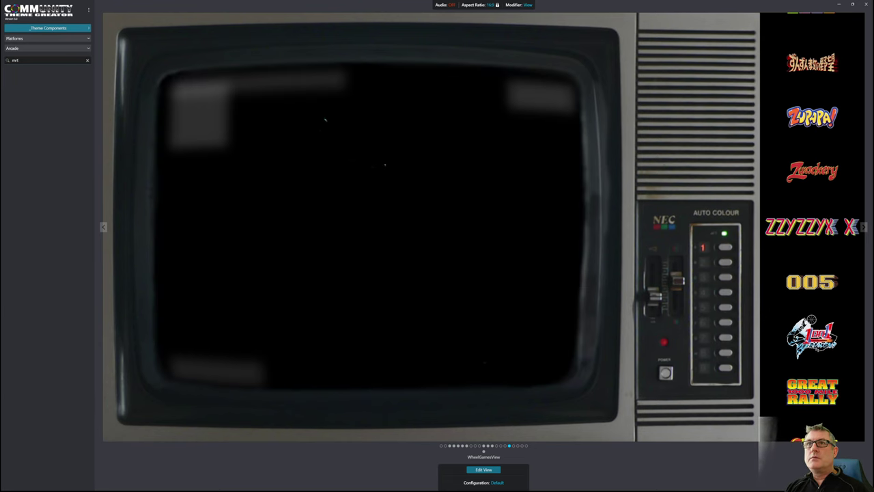
key(BackSpace)
key(BackSpace)
text(ort)
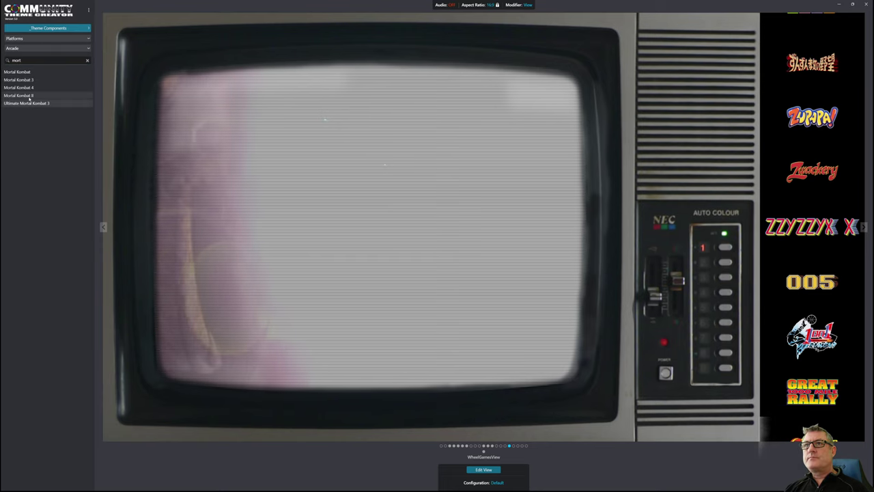
click(28, 96)
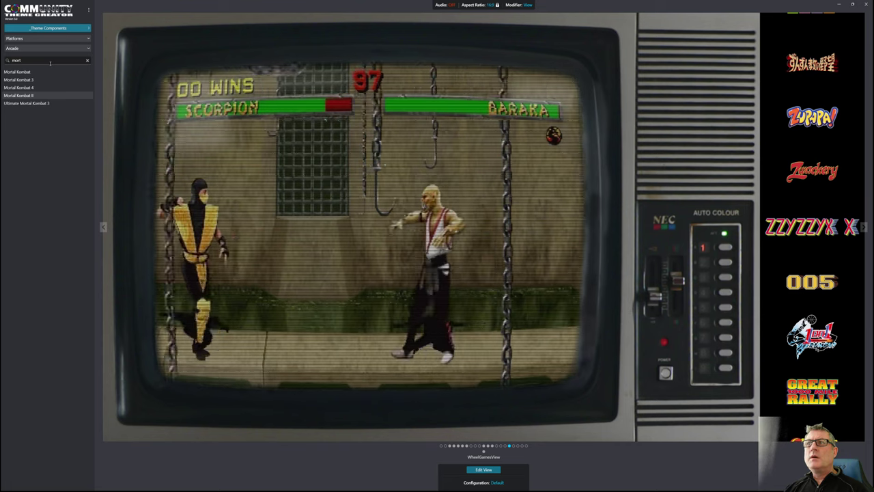
Search for 'mr dodo' and preview the Dominos and Dottori Kun videos.
drag(50, 62, 7, 61)
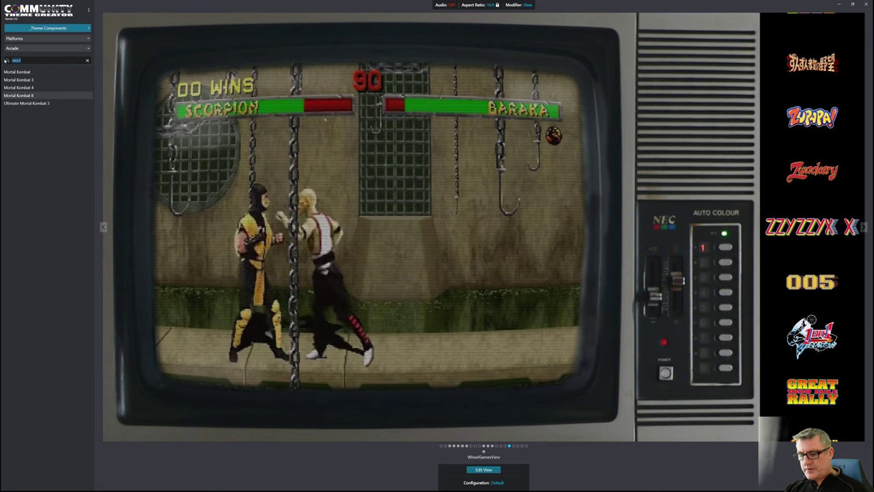
text(mr do)
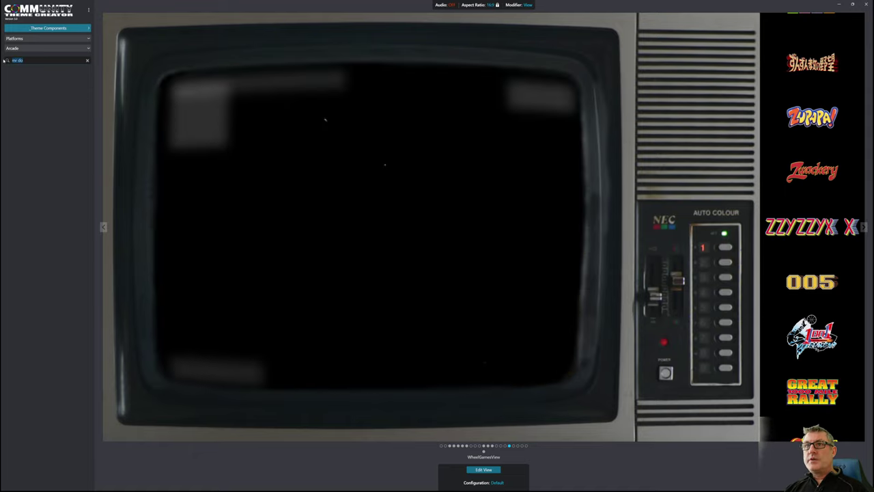
text(do)
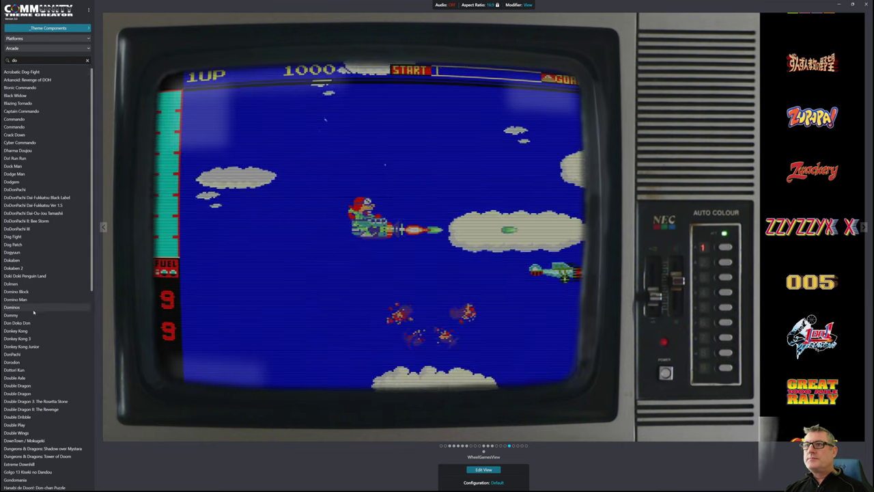
click(33, 308)
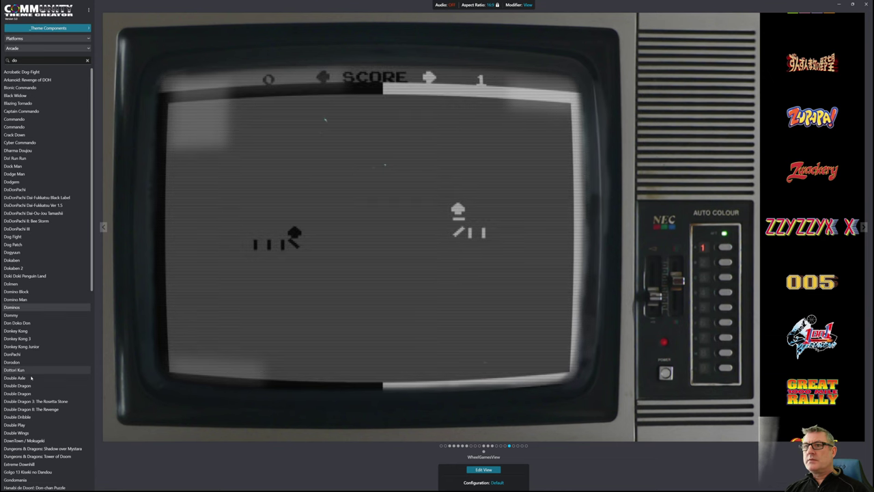
click(30, 371)
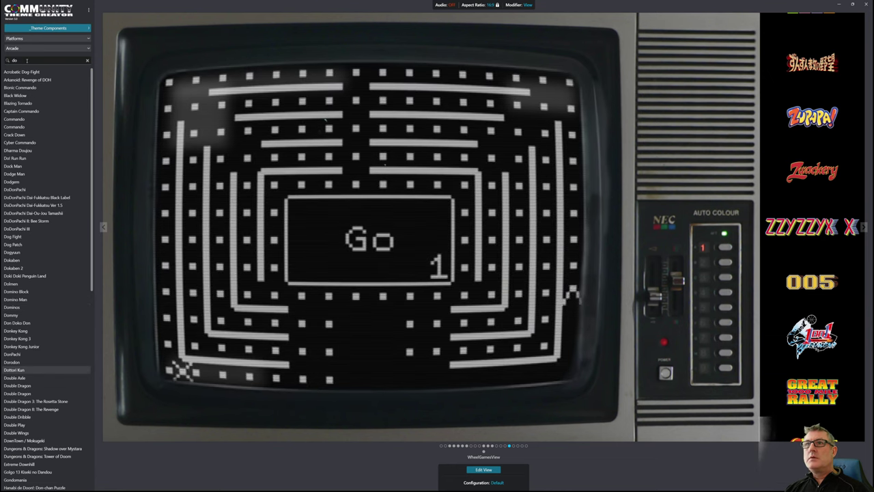
Clear the search and preview 1942, then 1943 Kai.
click(26, 60)
key(BackSpace)
key(BackSpace)
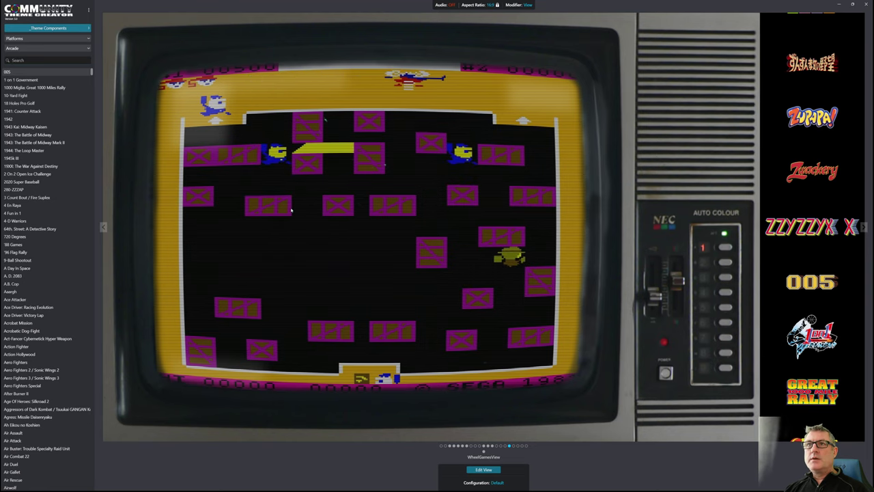
click(17, 124)
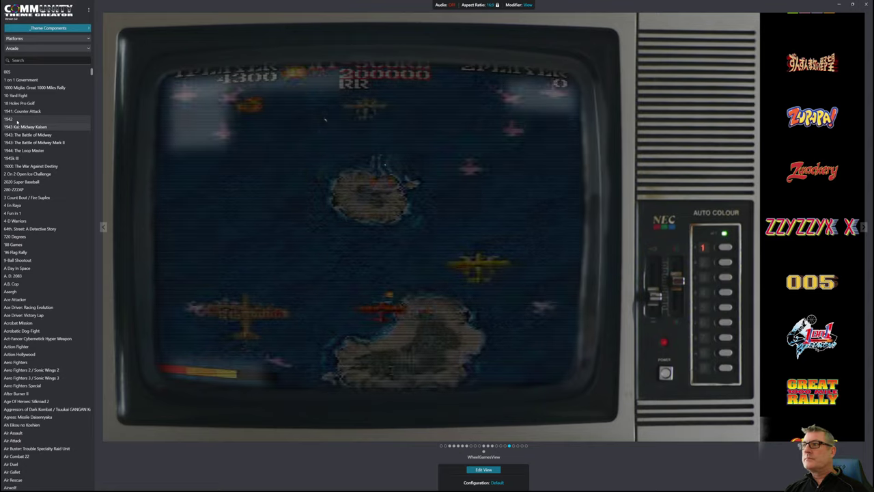
click(16, 127)
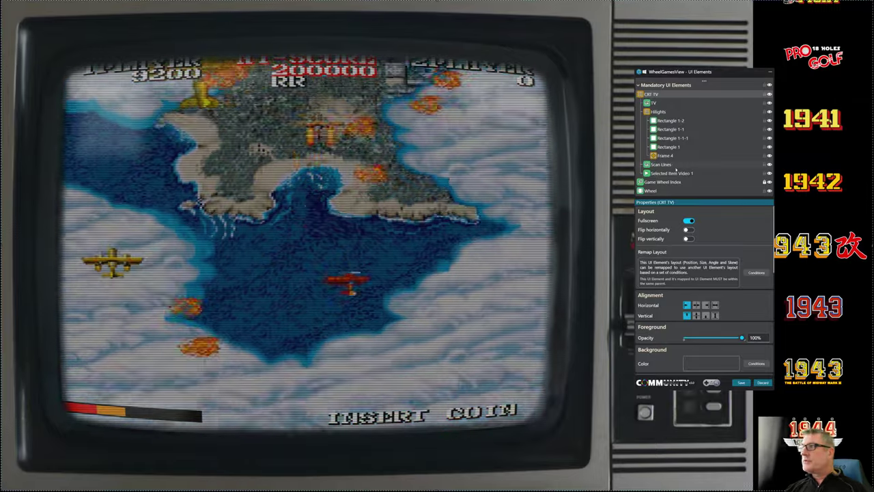
Select Selected Item Video 1 and bring up its Effect Type choices to pick CRT.
drag(683, 71, 676, 66)
click(664, 168)
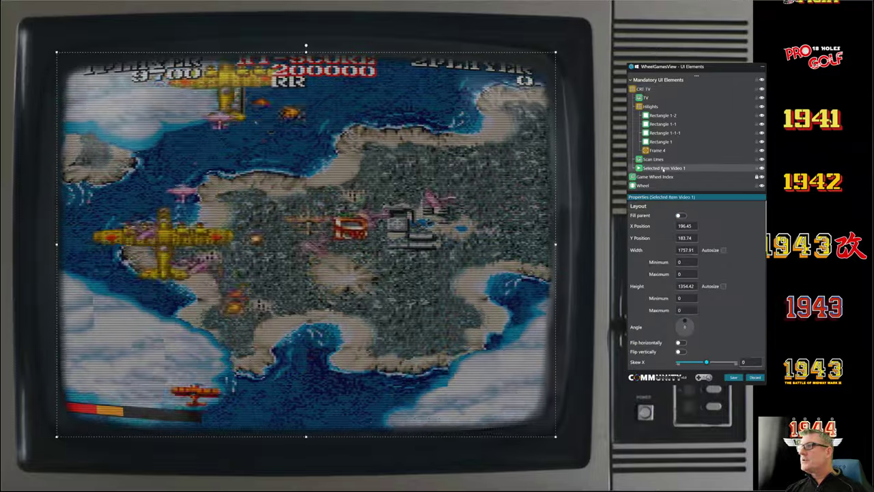
scroll(642, 276, down, 6)
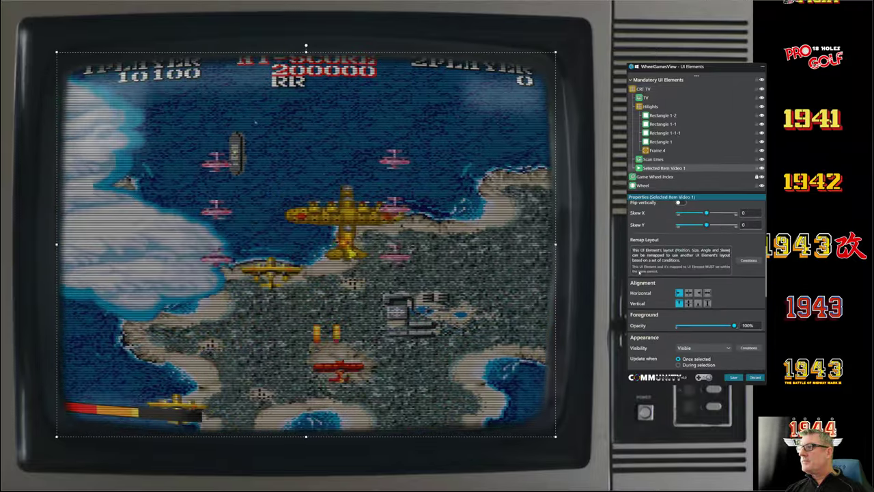
scroll(635, 272, down, 4)
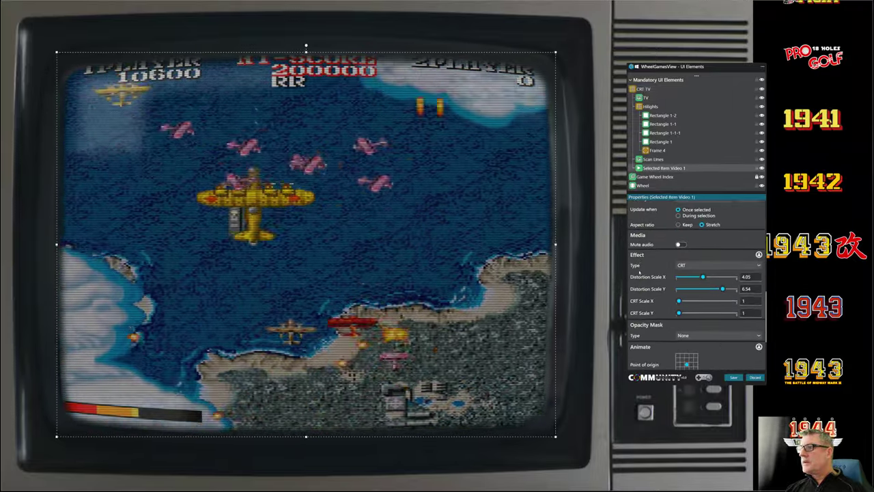
click(681, 266)
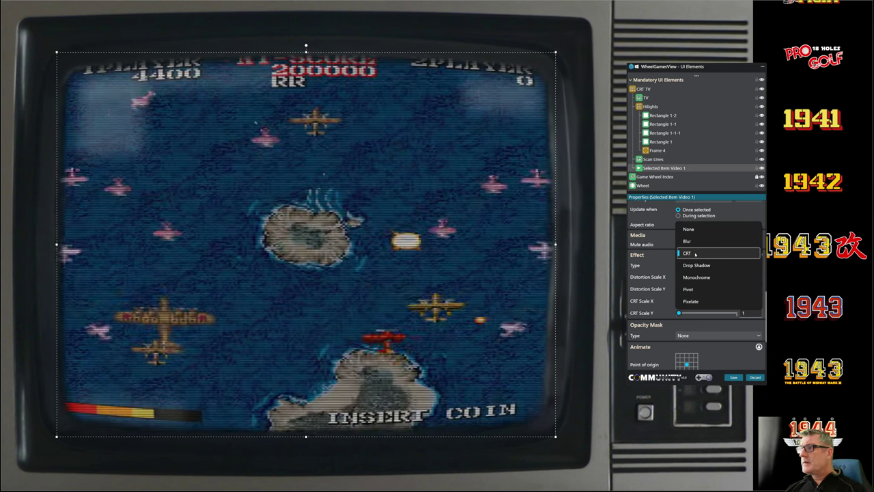
Apply CRT to the game video with distortion scales 5.14 X and 6.97 Y.
click(695, 253)
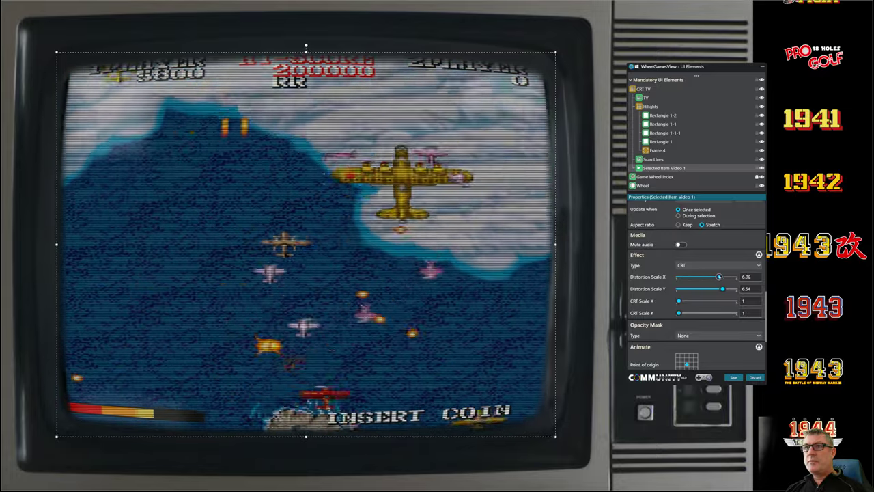
mouse_move(719, 277)
mouse_down()
mouse_move(747, 277)
mouse_move(716, 277)
mouse_up()
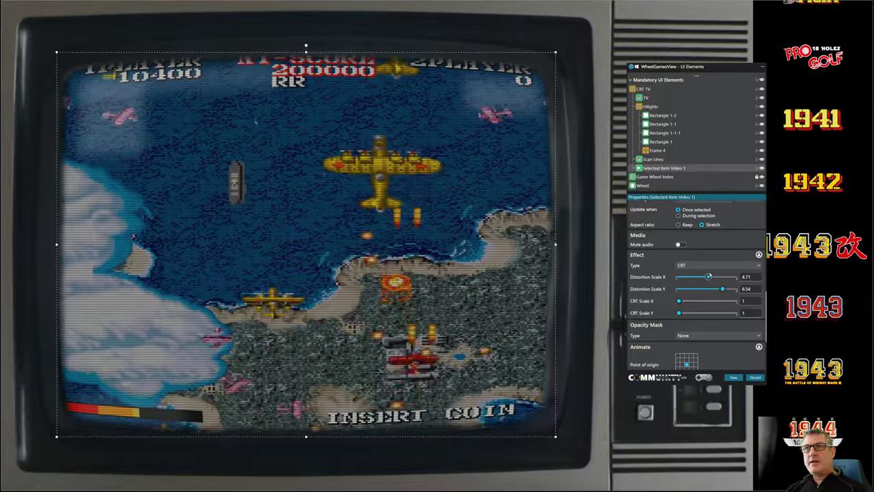
drag(720, 276, 722, 276)
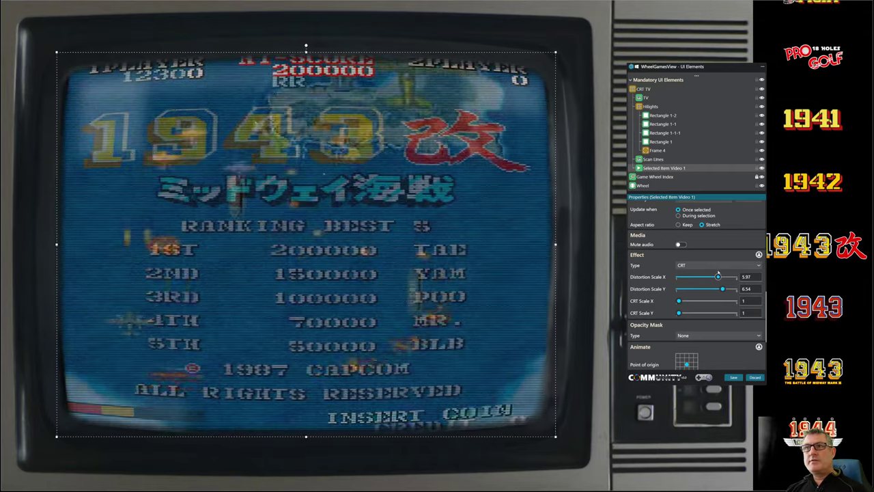
drag(718, 274, 711, 274)
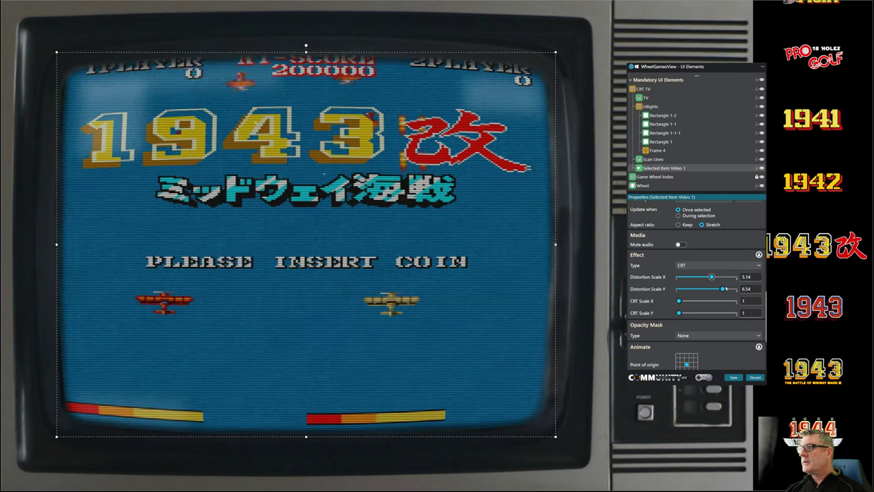
mouse_move(724, 289)
mouse_down()
mouse_move(715, 288)
mouse_move(726, 289)
mouse_up()
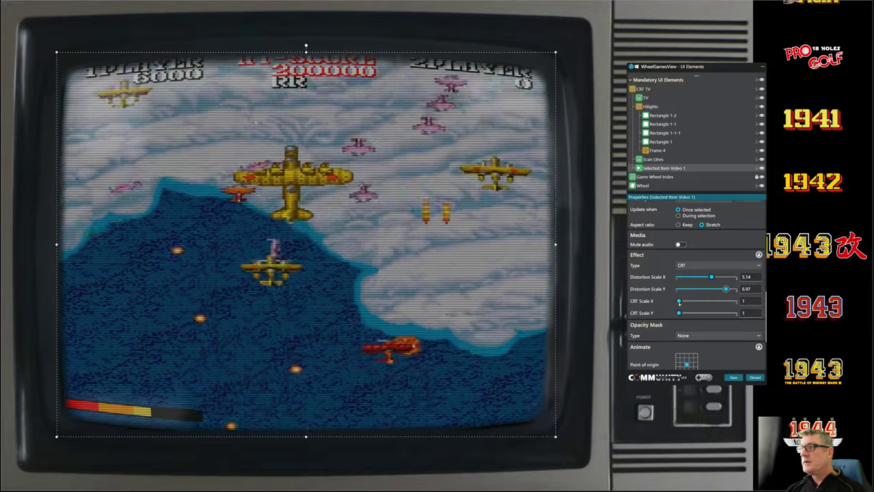
drag(679, 301, 678, 301)
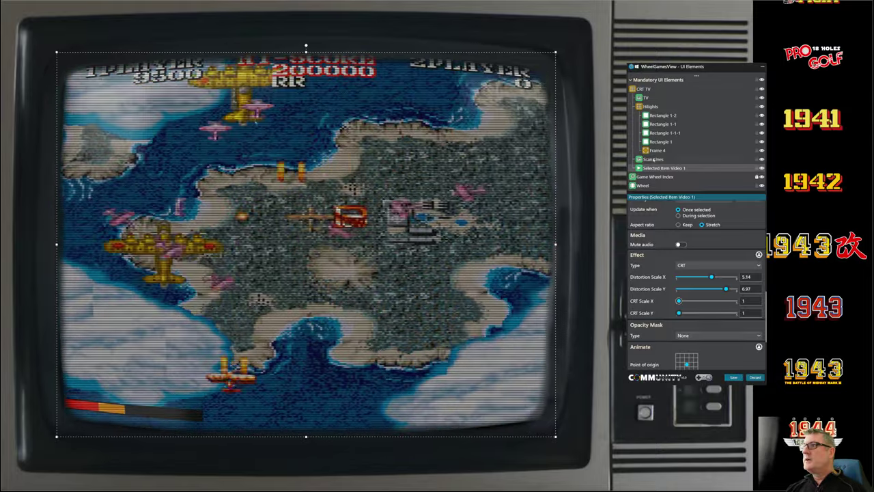
click(647, 89)
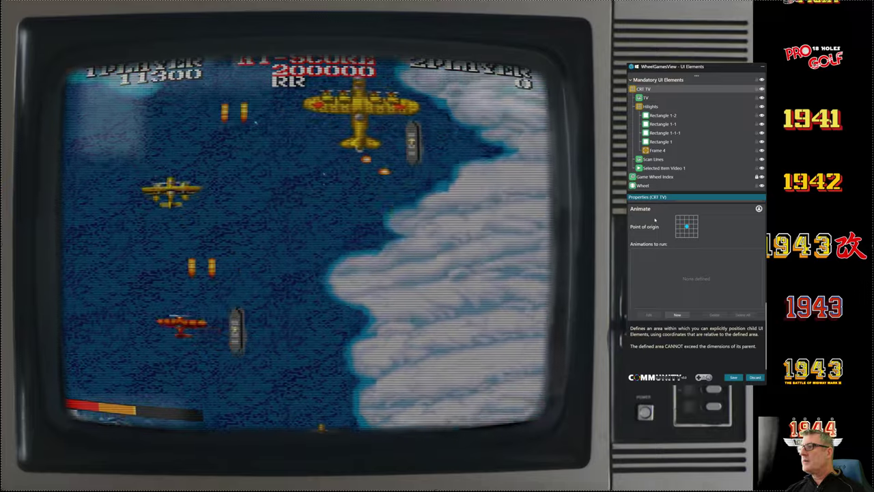
Give the CRT TV a Pivot effect, try sideways pivots, and return Pivot X to 0.
scroll(654, 220, up, 5)
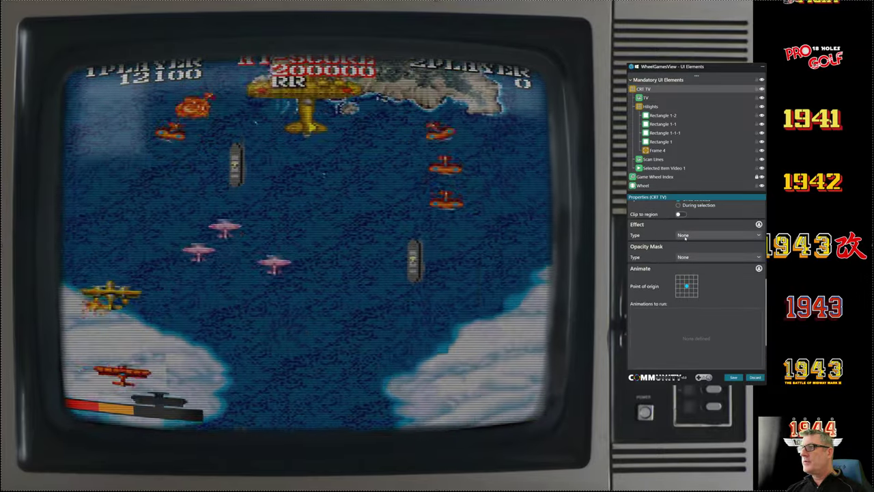
click(686, 235)
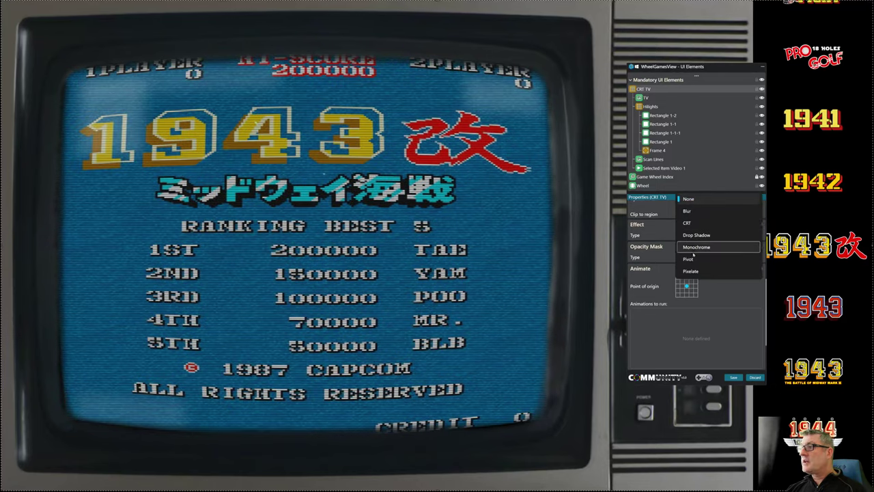
click(689, 259)
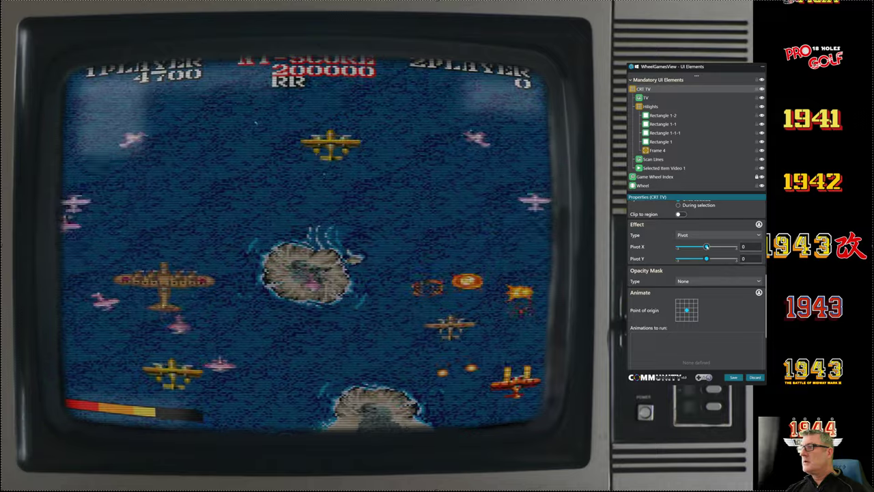
drag(707, 246, 696, 246)
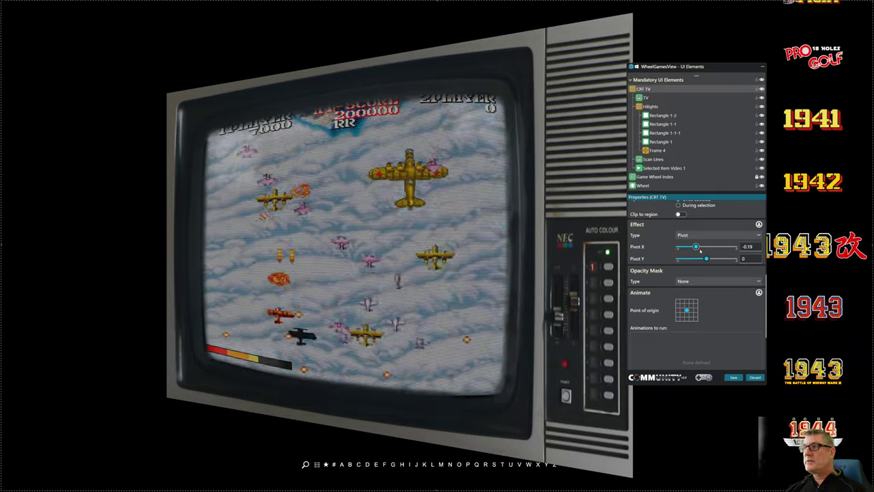
drag(696, 247, 687, 246)
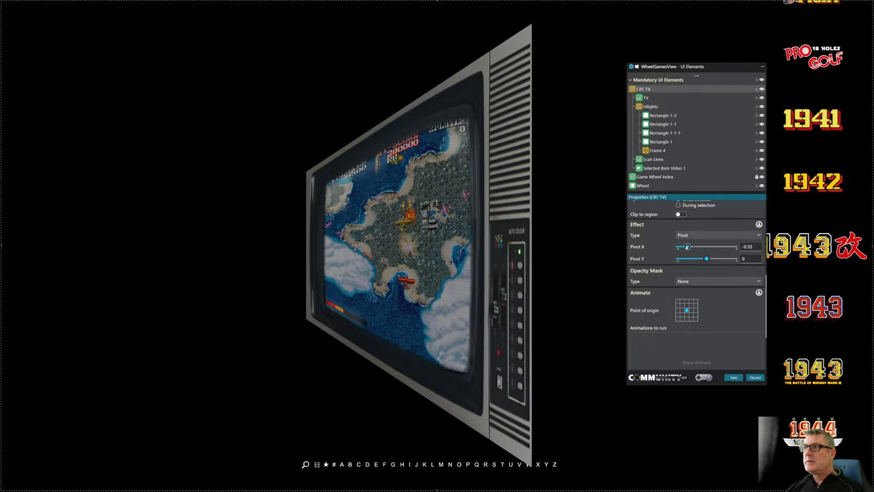
drag(687, 247, 690, 247)
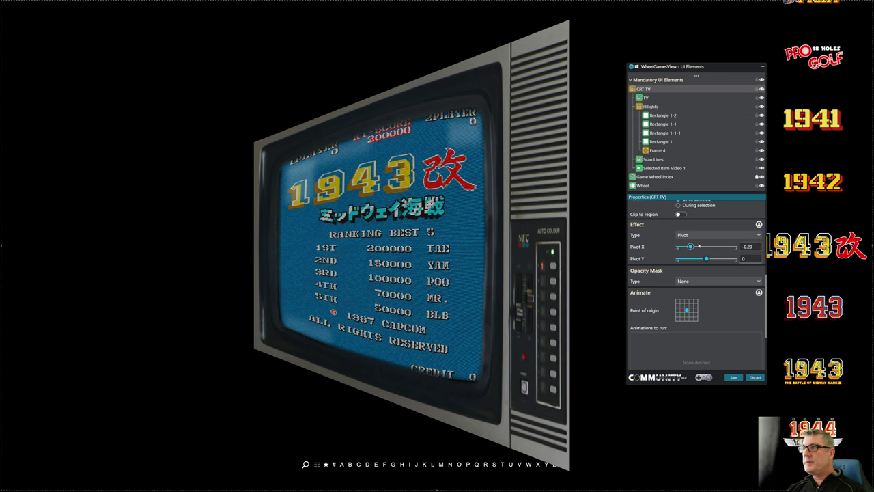
drag(690, 247, 707, 247)
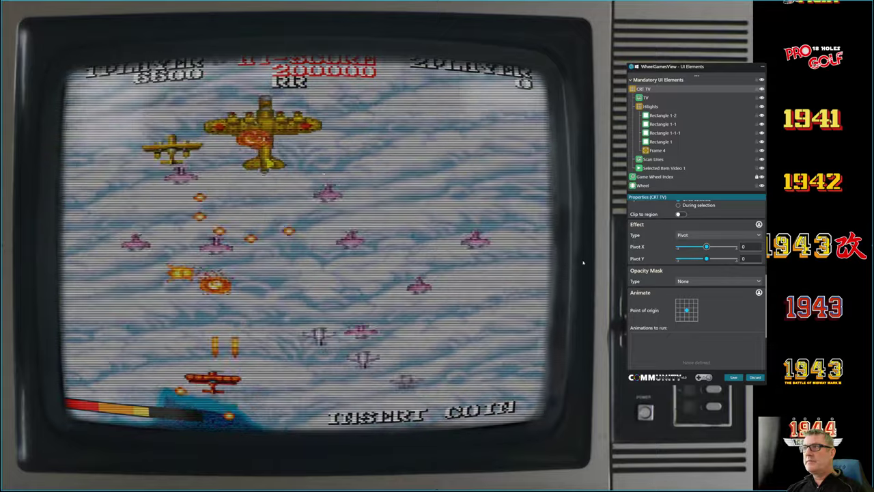
Nudge the TV pivot, then discard the unsaved view edits without saving.
mouse_move(707, 247)
mouse_down()
mouse_move(692, 247)
mouse_move(708, 247)
mouse_up()
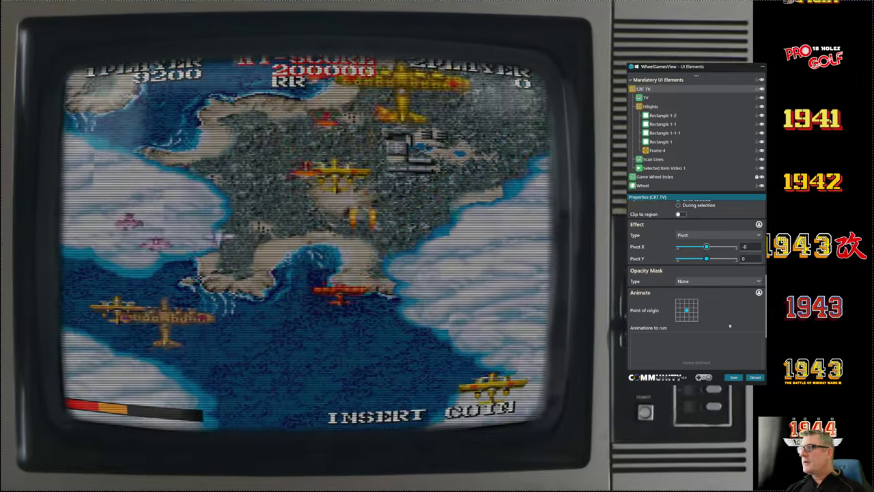
click(756, 378)
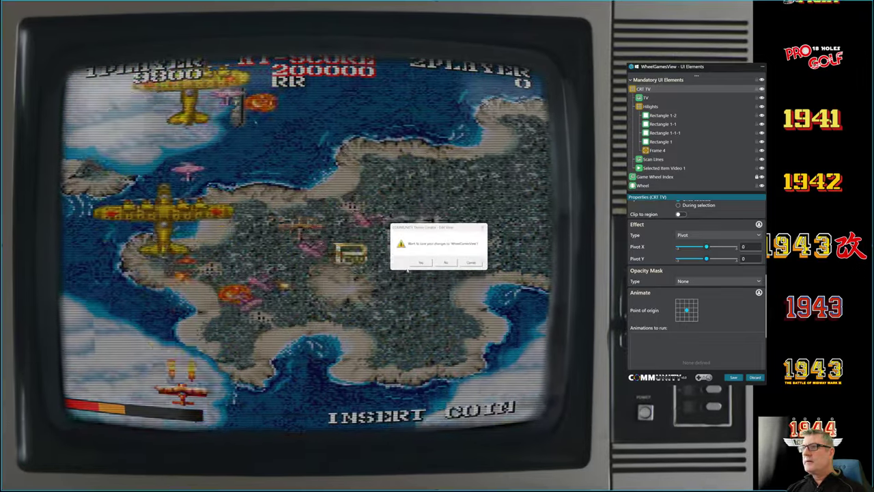
click(428, 259)
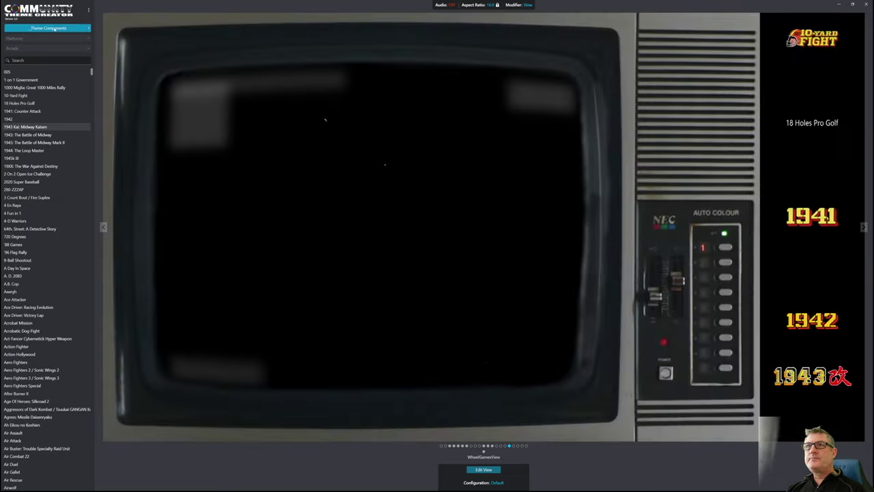
Open the New Arcade theme and move to its TextGamesView with the arcade cabinet.
click(57, 29)
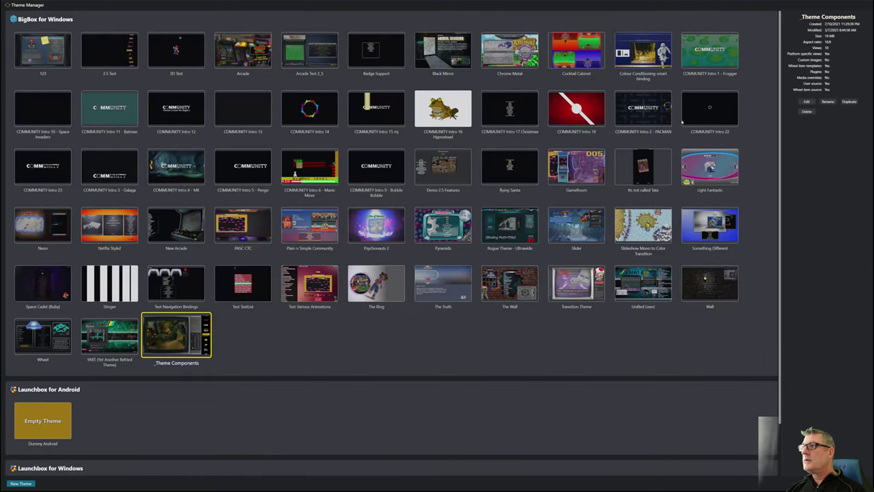
double_click(179, 231)
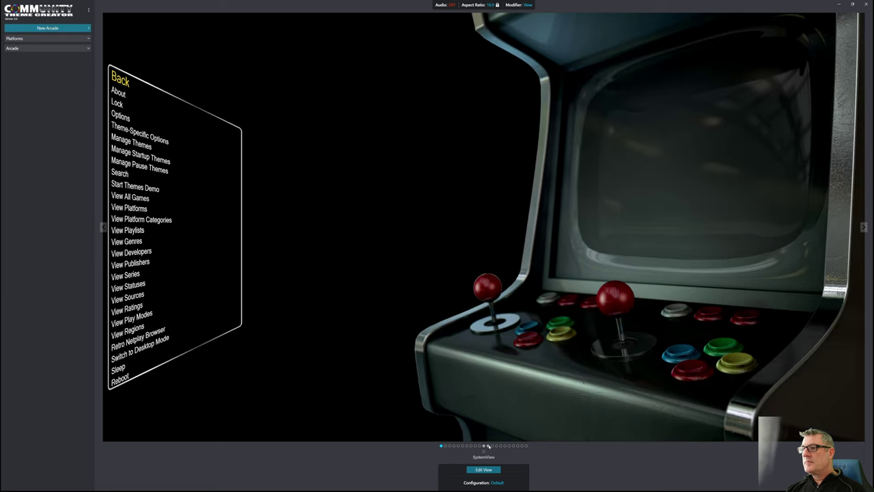
click(489, 446)
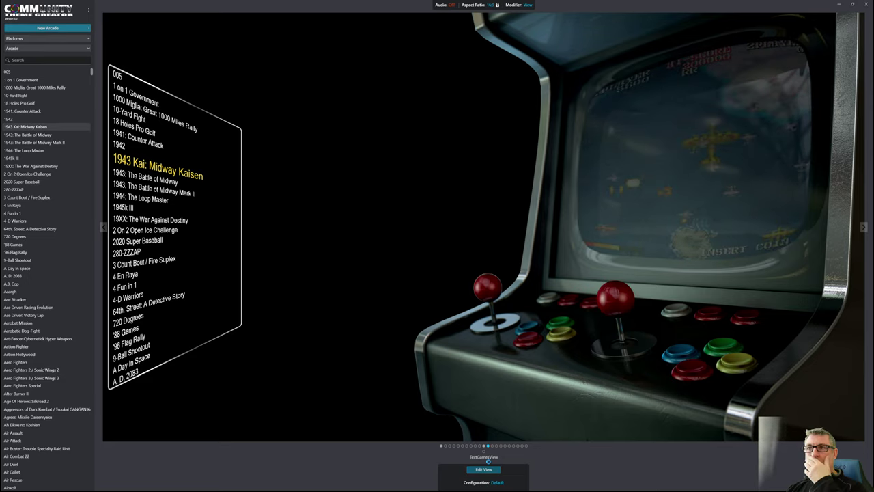
Open the TextGamesView UI Elements editor and collapse it to its title bar.
click(484, 469)
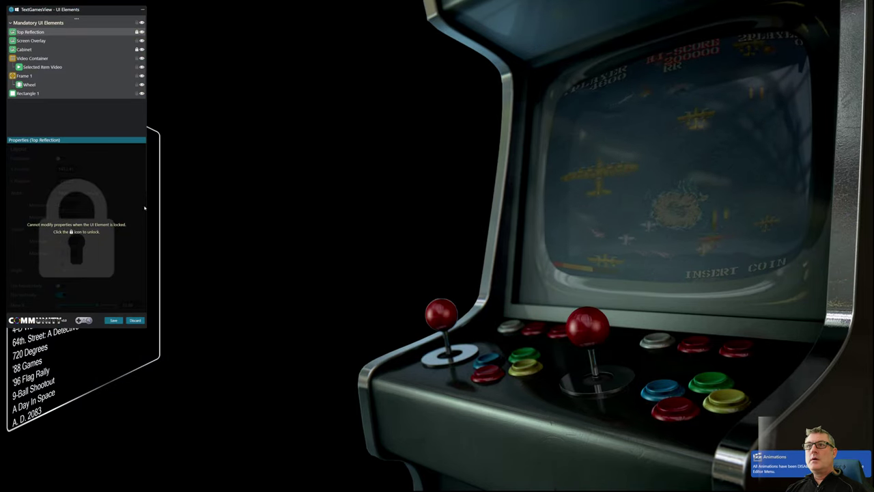
drag(102, 13, 106, 25)
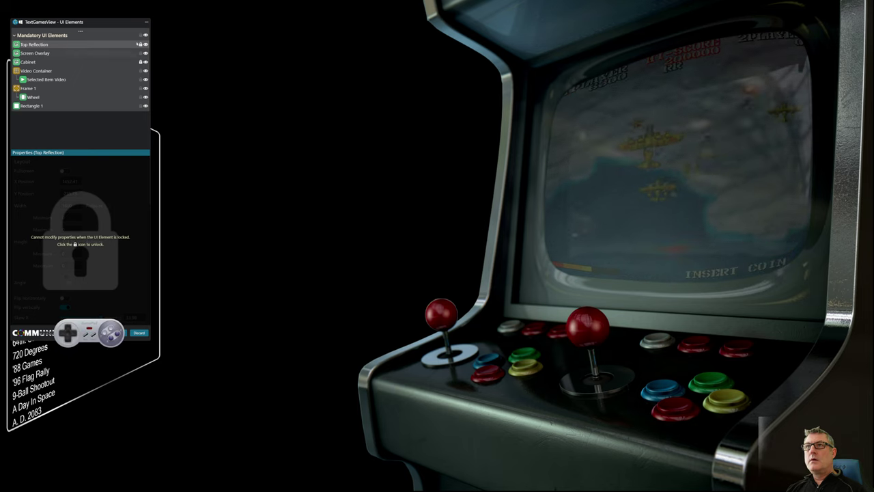
click(146, 22)
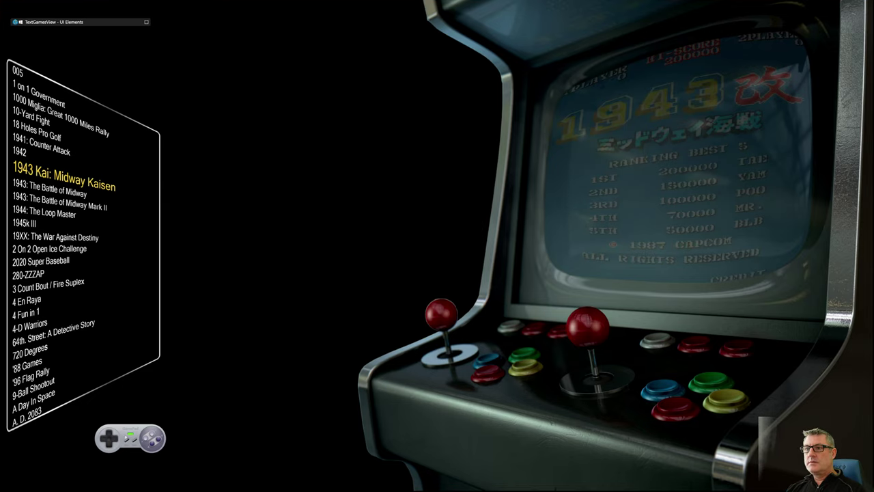
Browse the game list from 1943 down to 64th. Street: A Detective Story, then exit the element editor.
key(Down)
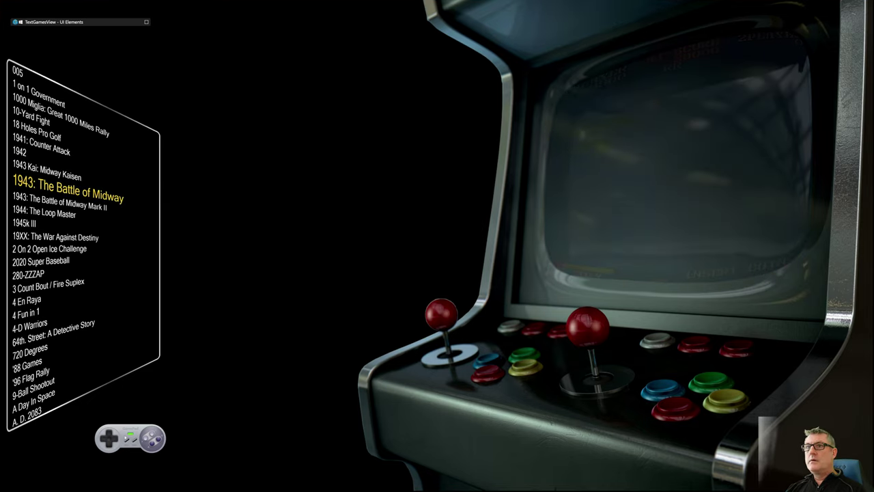
key(Down)
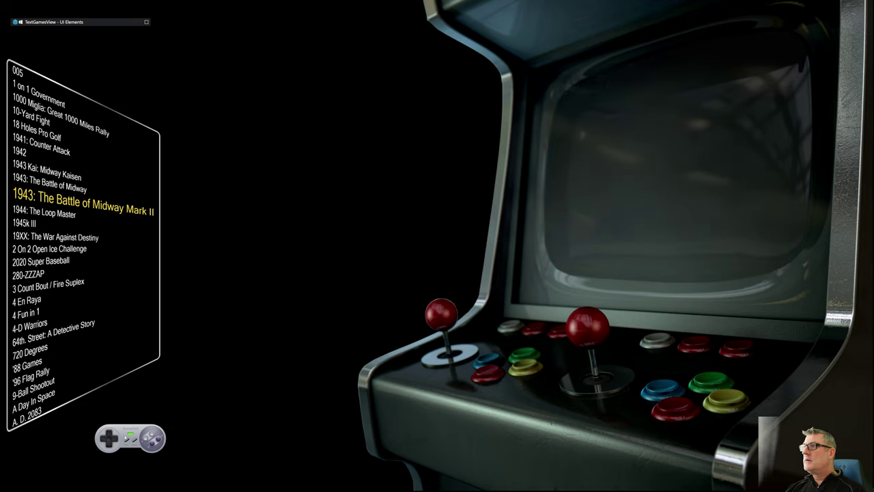
key(Down)
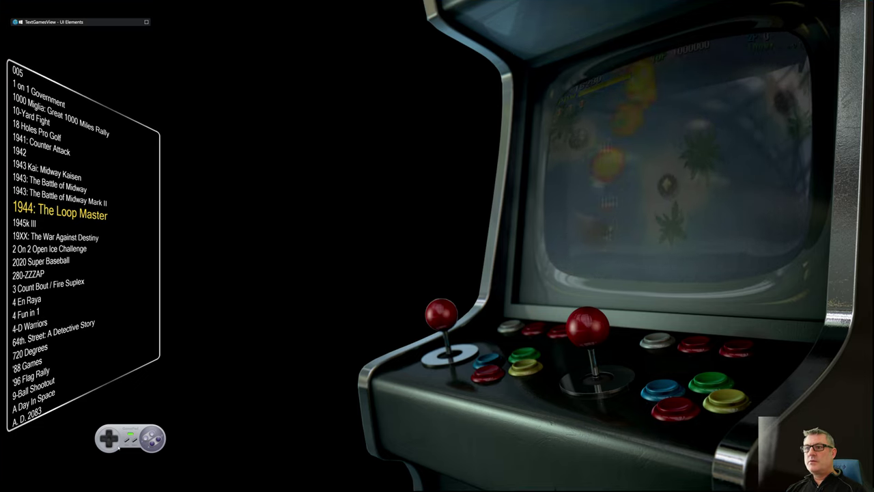
key(Down)
key(Down)
key(Down)
key(Down)
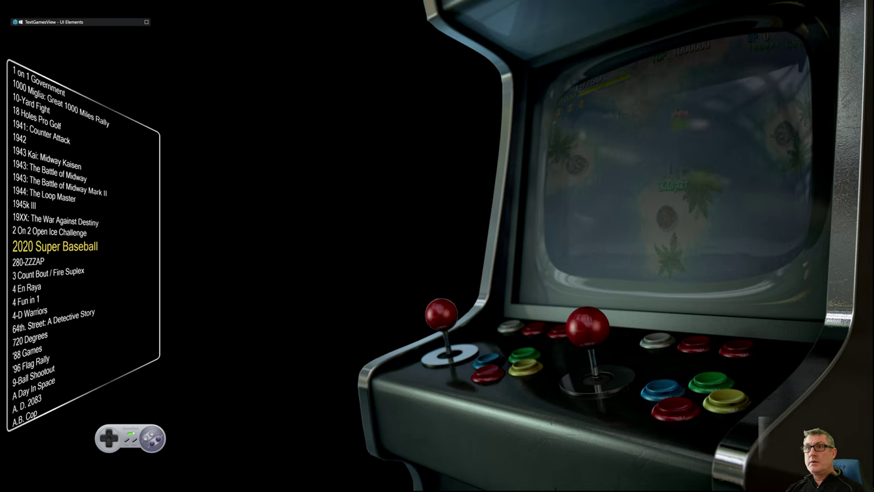
key(Down)
key(Down)
key(Down)
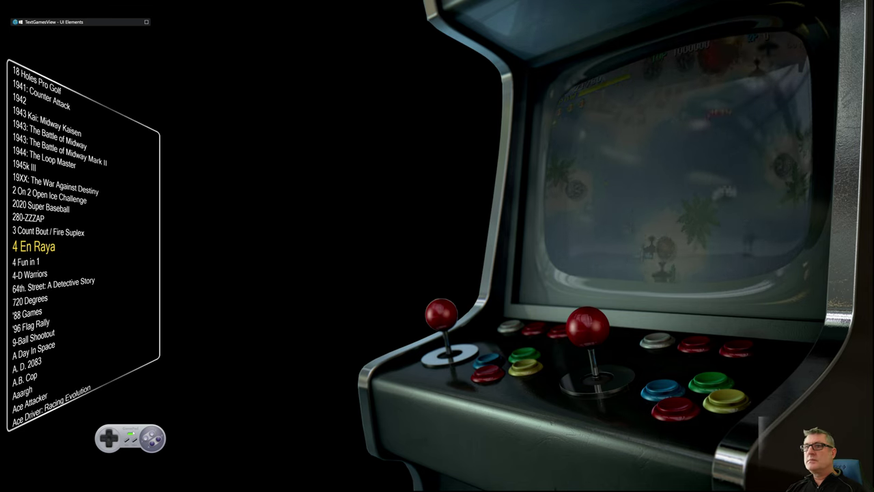
key(Down)
key(Down)
key(Down)
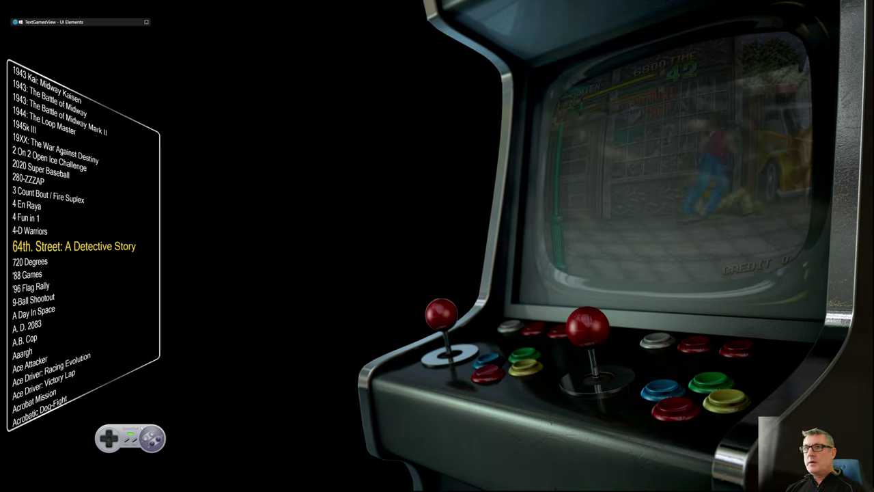
click(184, 451)
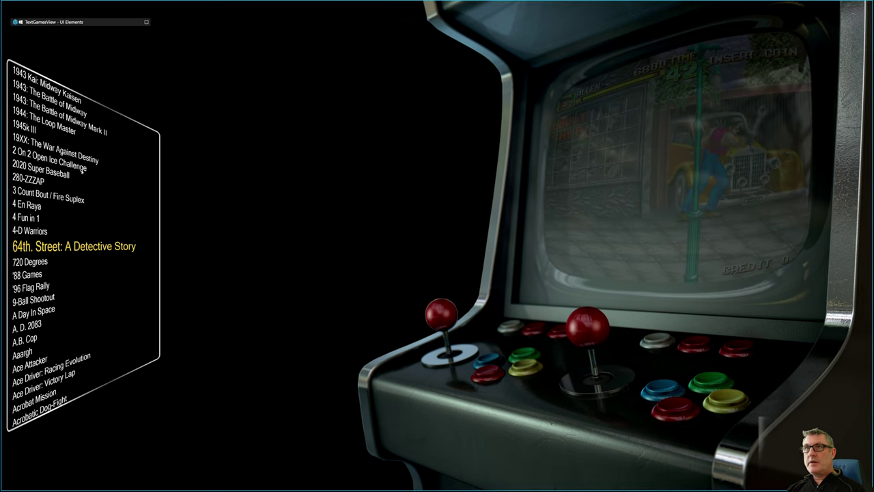
click(146, 22)
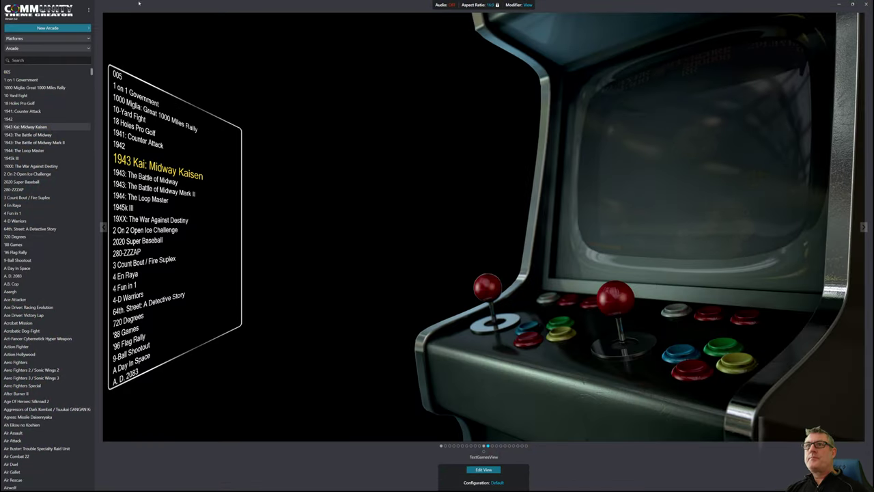
Open the 2.5 Test theme and move to its Widescreen Landscape view.
click(71, 28)
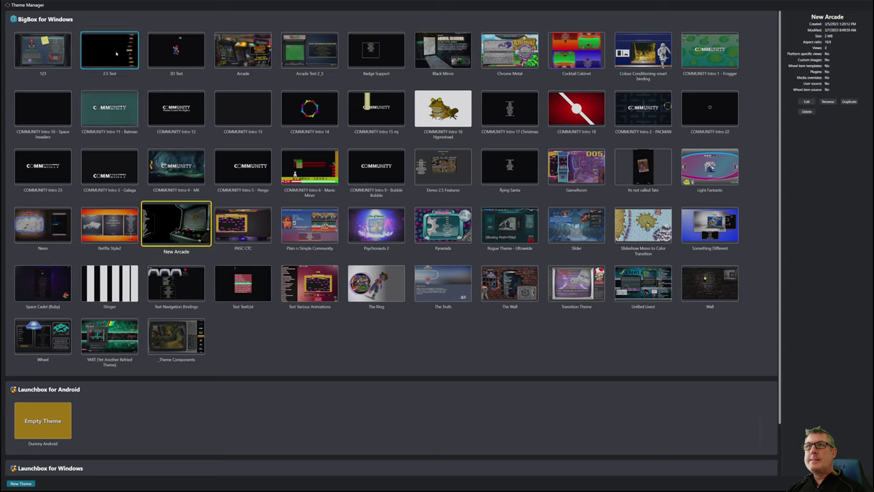
double_click(116, 53)
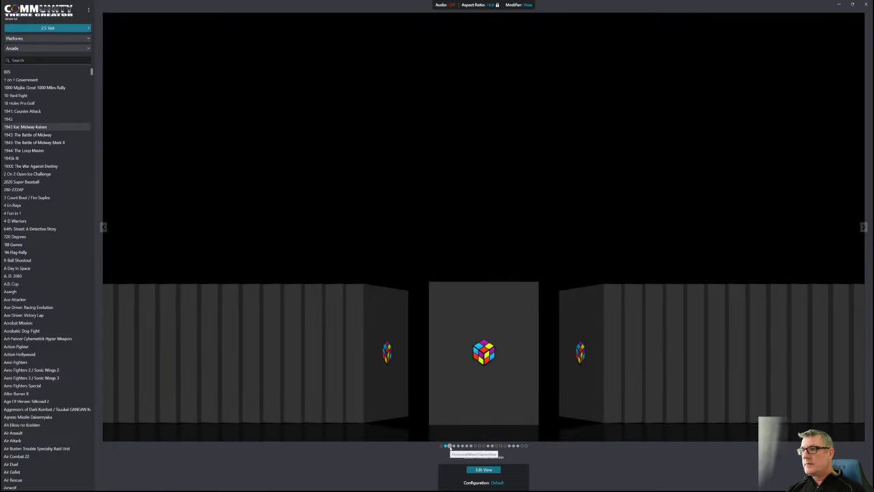
click(454, 446)
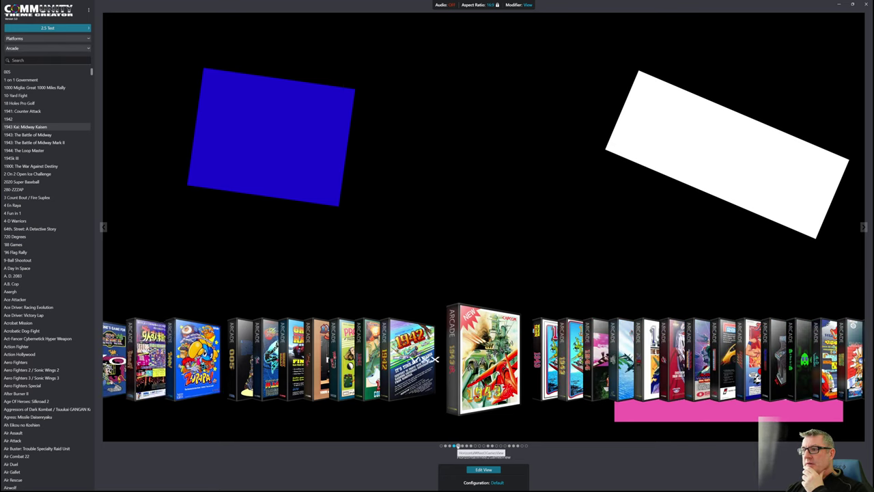
click(458, 446)
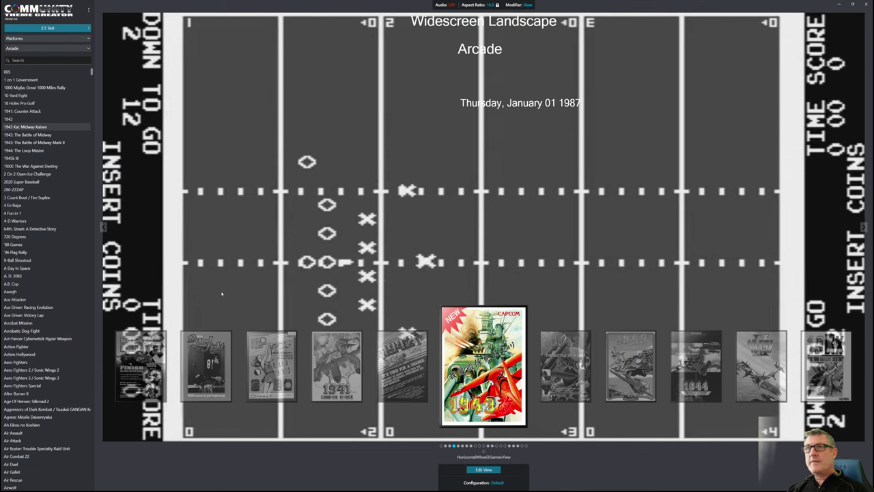
Browse from 1943: The Battle of Midway to Act-Fancer, then preview it as a game wheel item template.
click(29, 134)
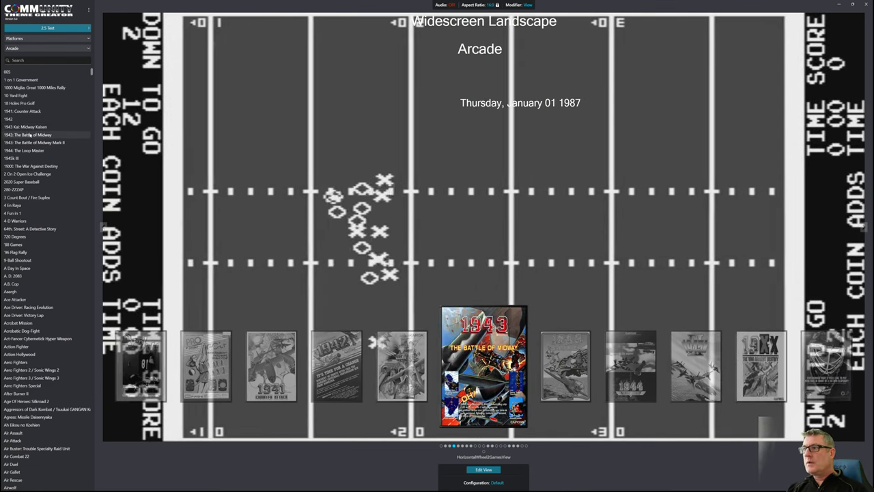
key(Down)
key(Down)
key(Down)
key(Down)
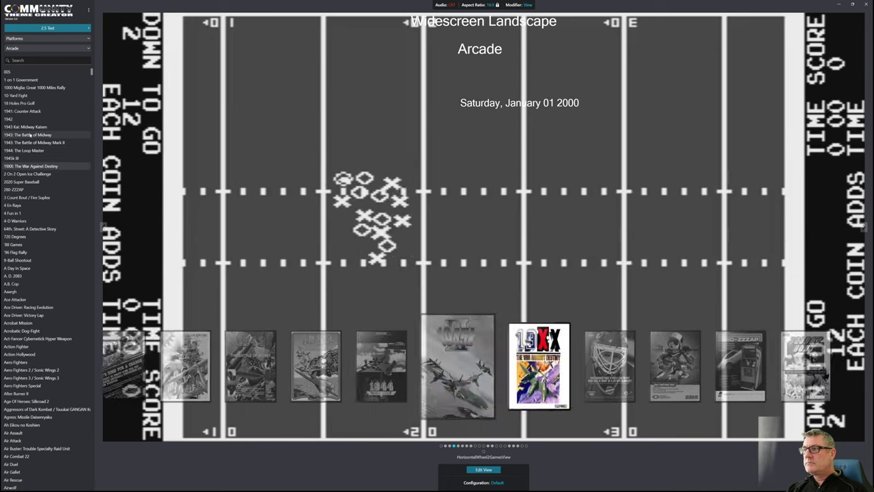
key(Down)
key(Down)
key(Down)
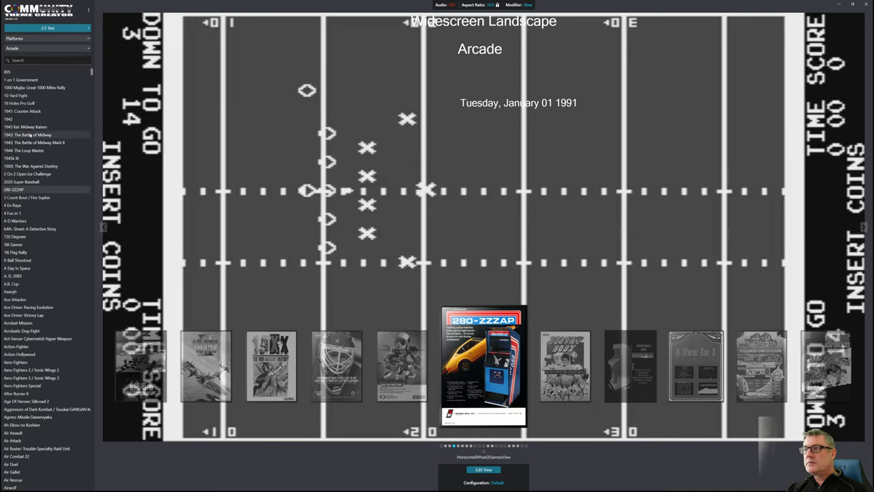
key(Down)
key(Down)
key(Down)
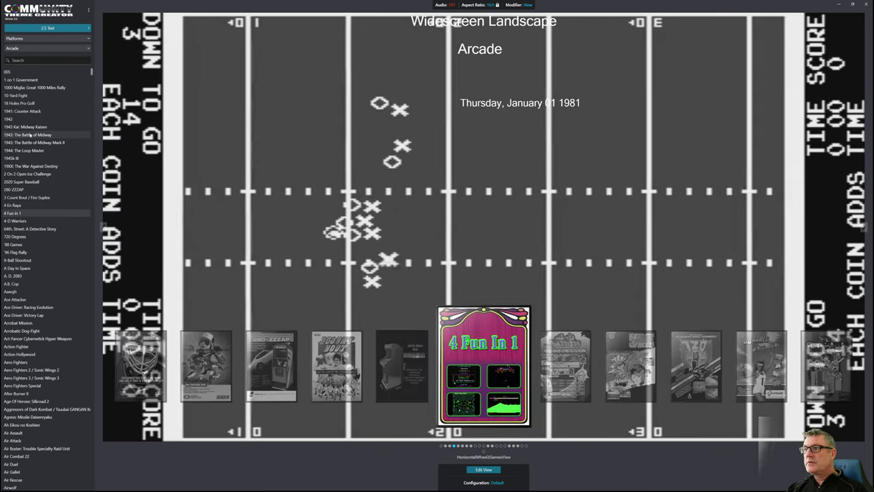
key(Down)
key(Down)
key(Down)
key(Down)
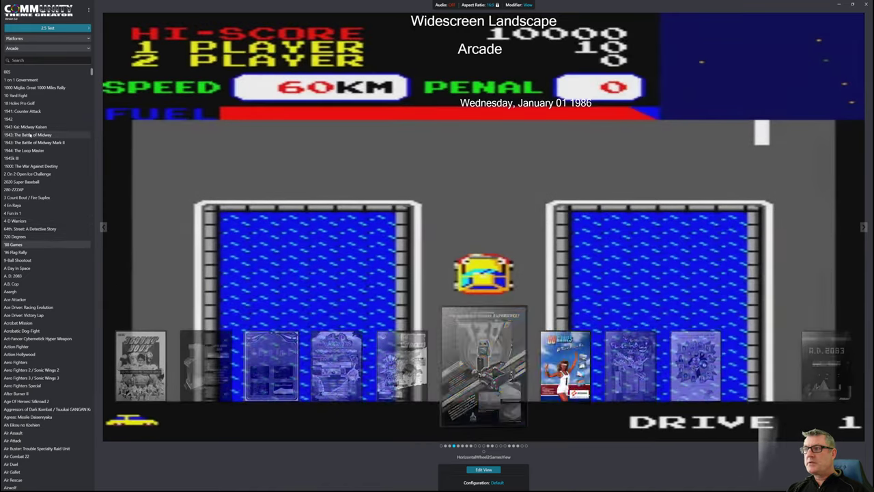
key(Down)
key(Down)
key(Down)
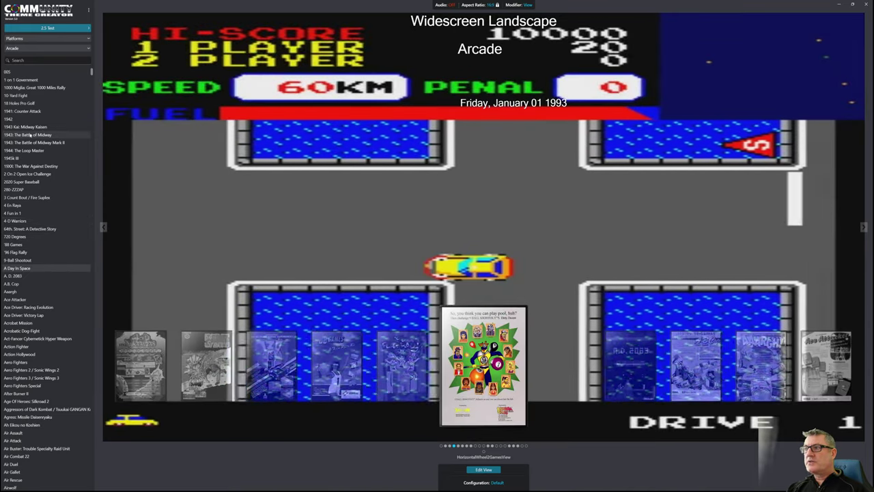
key(Down)
key(Down)
key(Down)
key(Down)
key(Down)
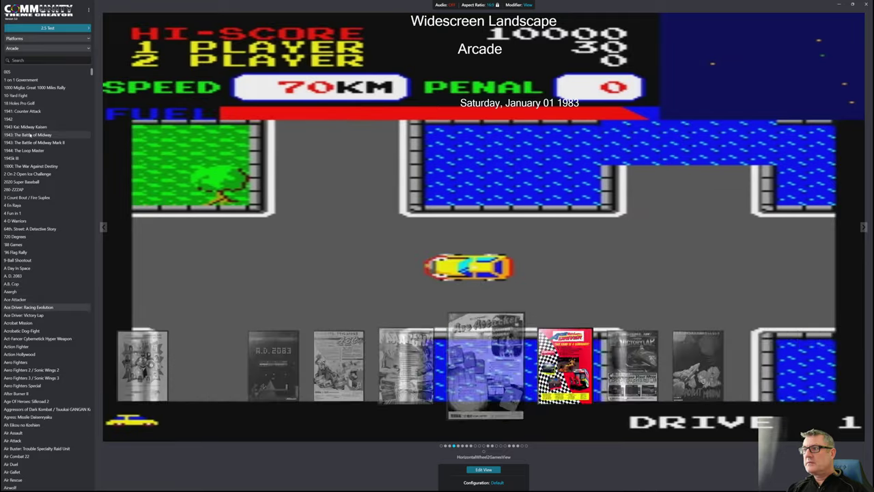
key(Down)
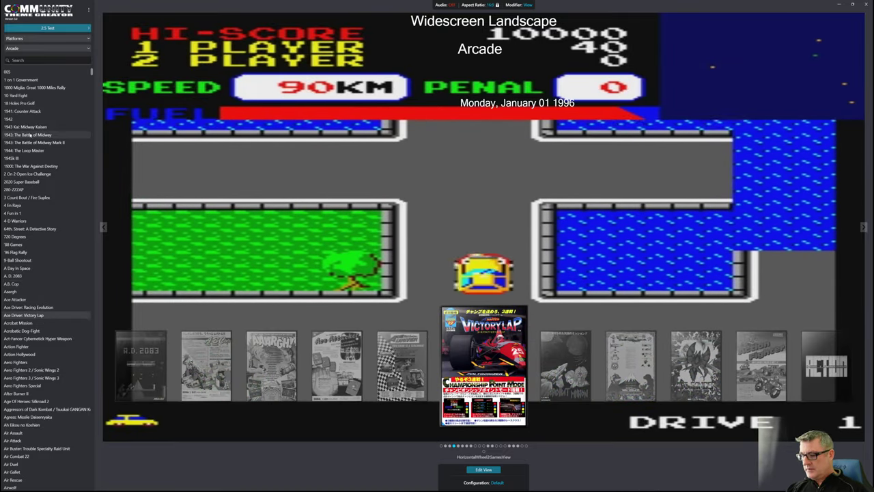
key(Down)
key(Down)
key(Down)
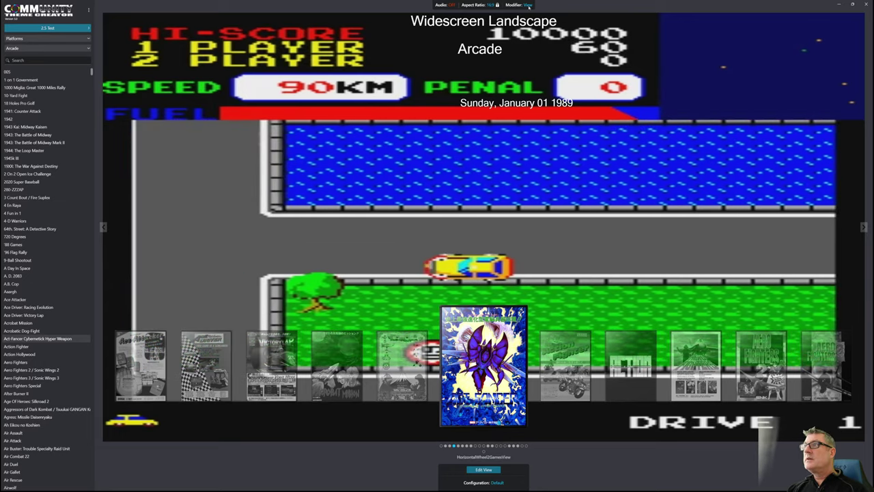
click(539, 14)
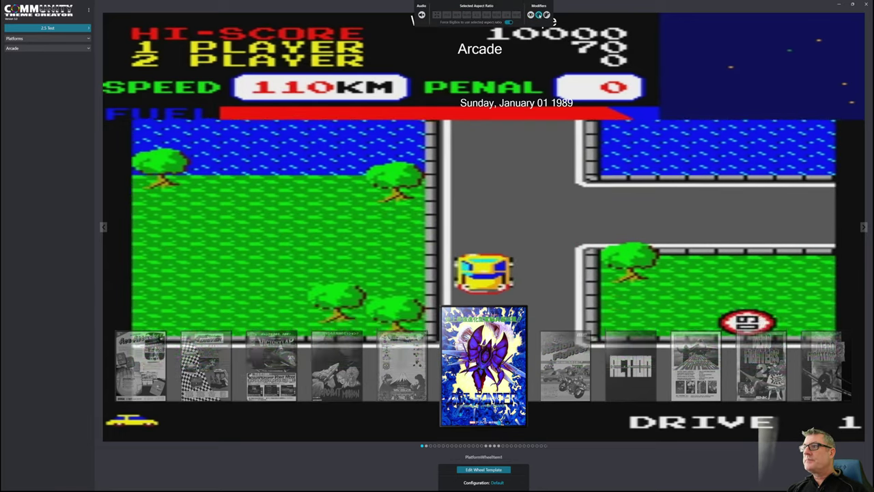
click(499, 446)
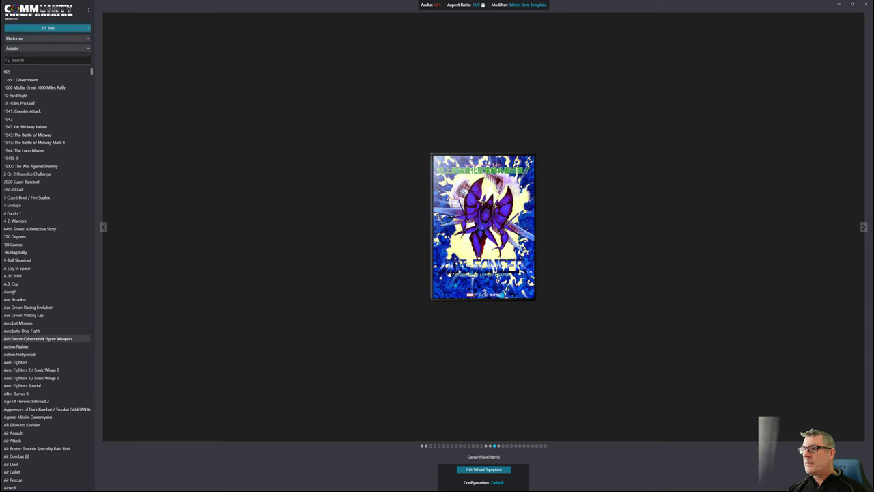
Edit GameWheelItem3 and review the Monochrome image's effect and visibility conditions without changes.
click(487, 469)
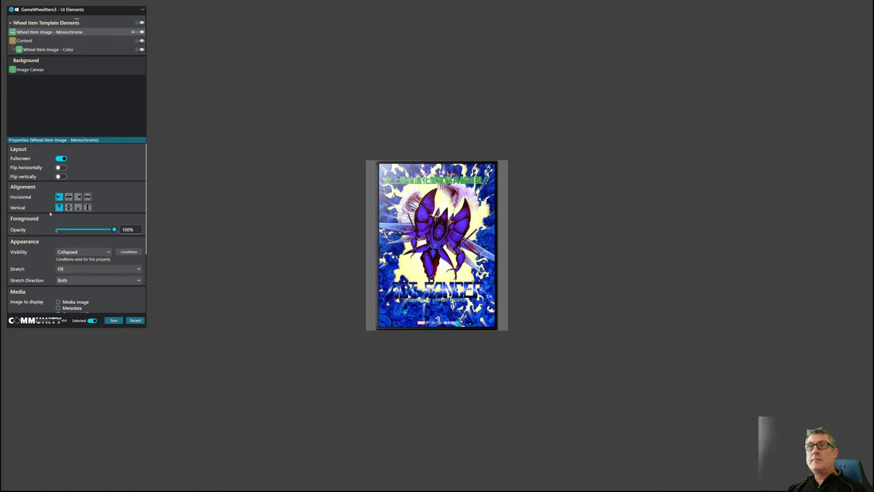
scroll(48, 218, down, 4)
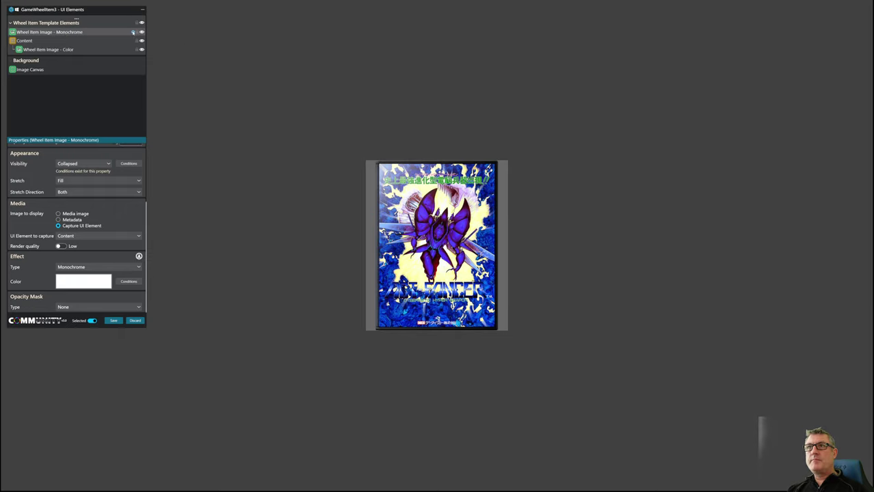
click(133, 32)
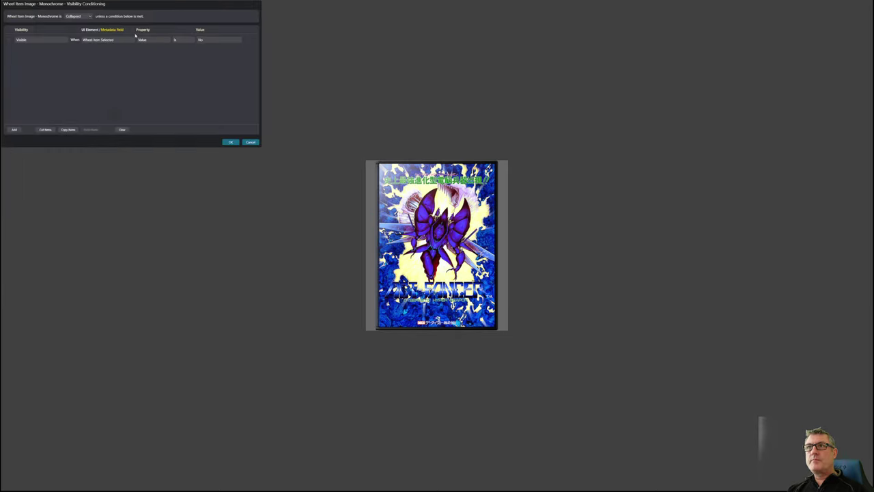
click(252, 141)
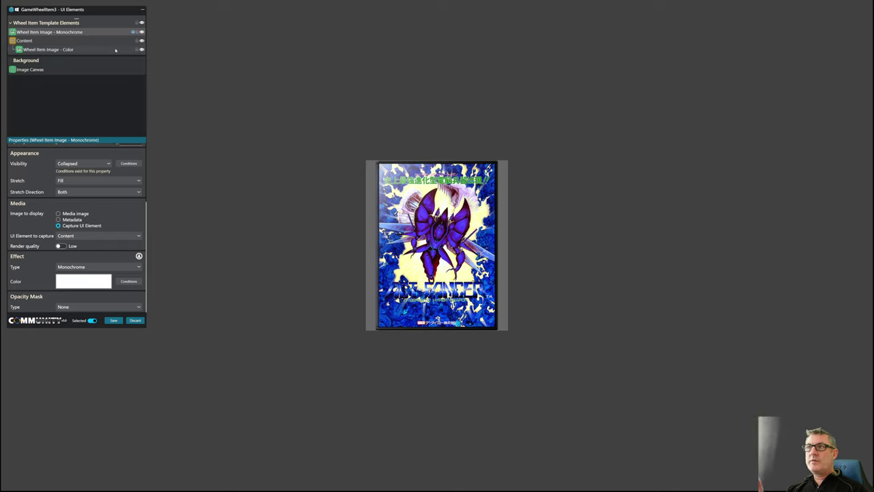
click(63, 50)
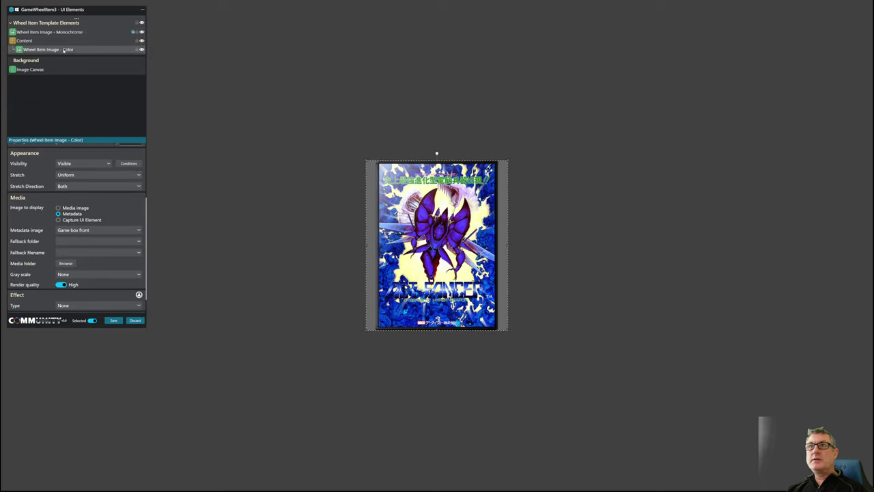
click(36, 32)
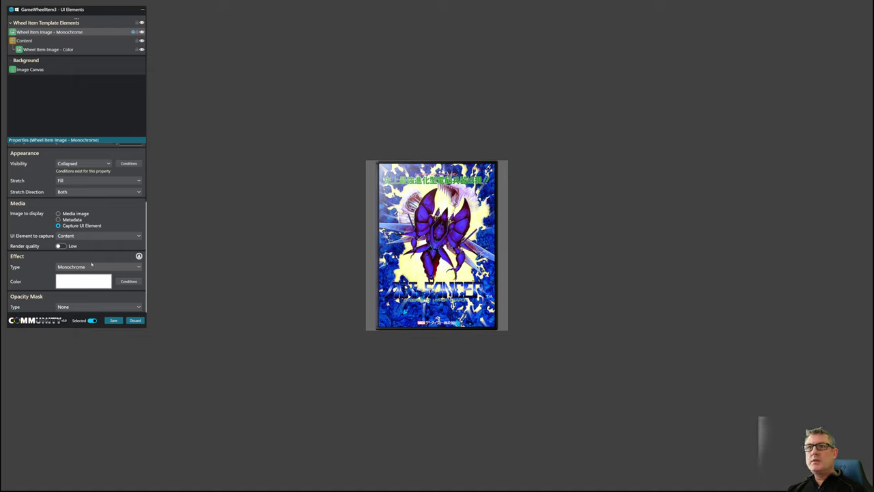
Tint the monochrome wheel item effect yellow #FFE100.
click(92, 321)
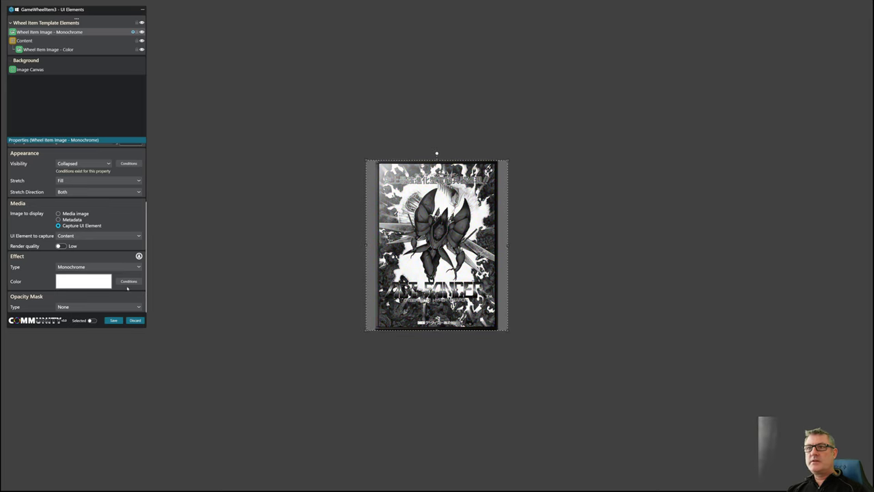
click(95, 278)
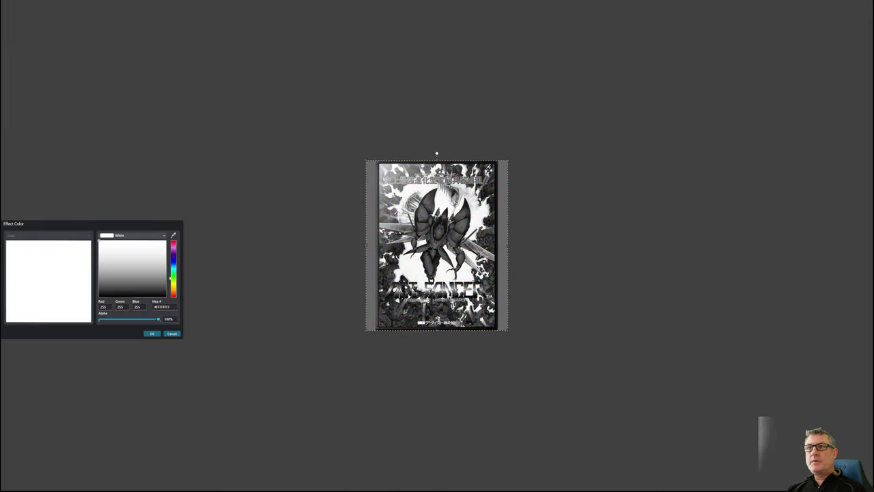
click(165, 241)
drag(172, 277, 173, 286)
click(156, 332)
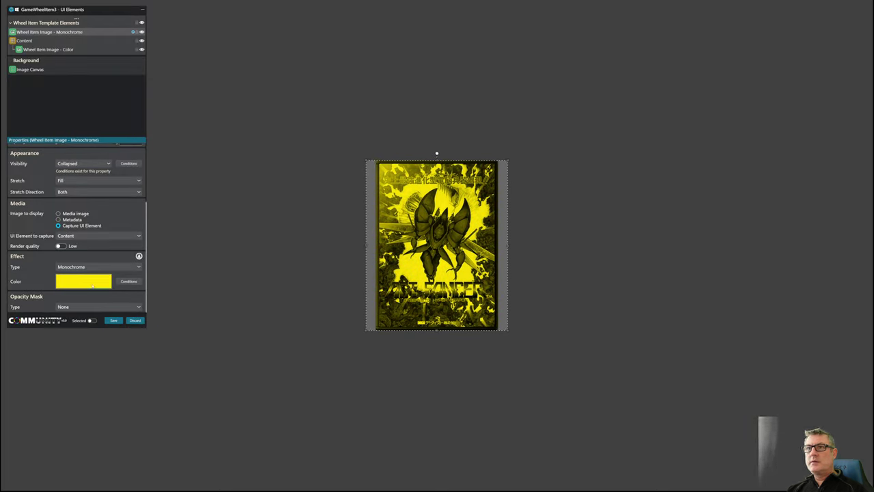
Shift the tint through dark olive to progressively paler olive, then close the template editor.
click(83, 281)
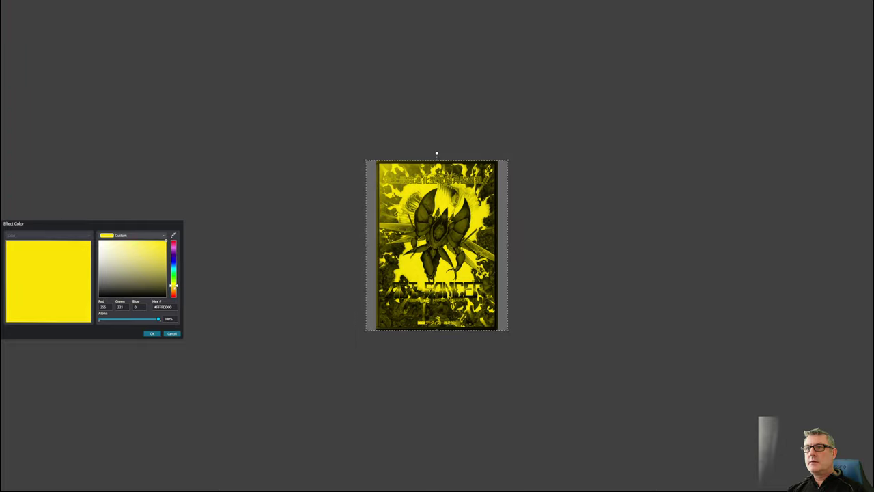
click(158, 288)
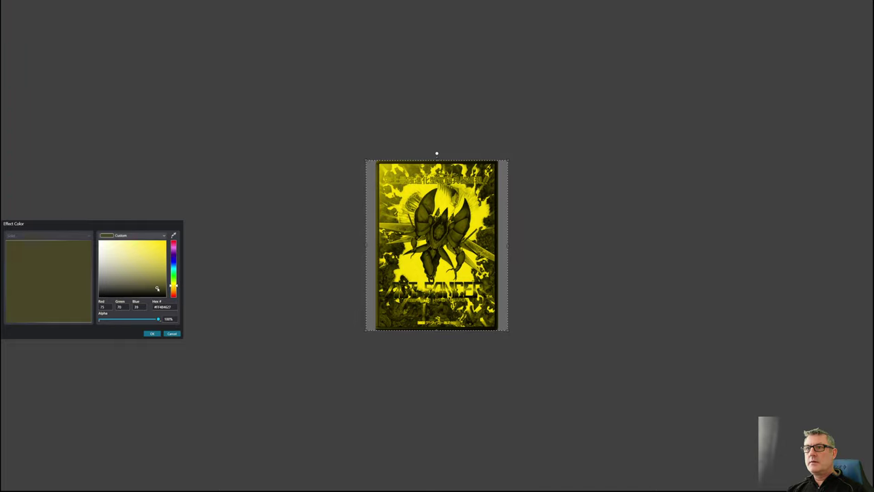
click(152, 333)
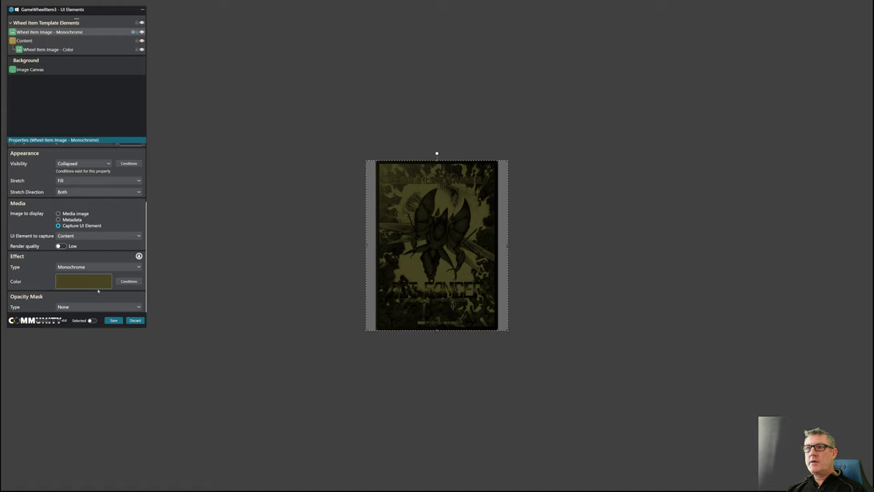
click(98, 287)
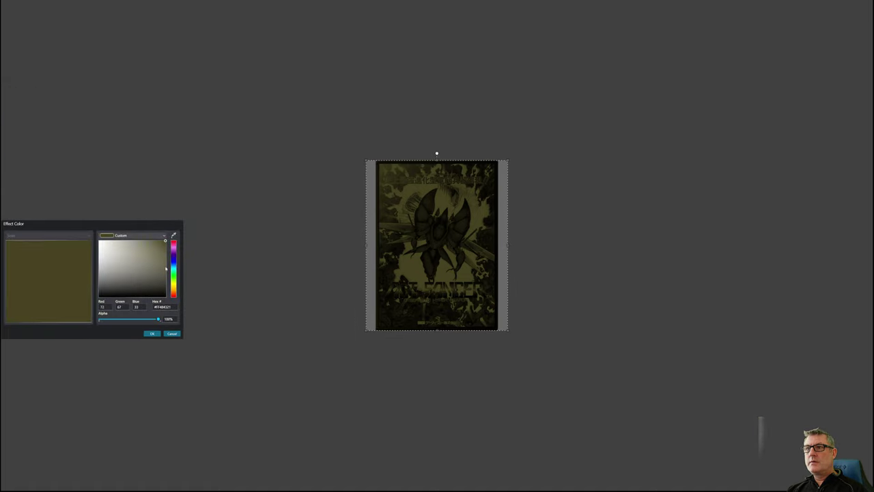
click(165, 265)
click(153, 333)
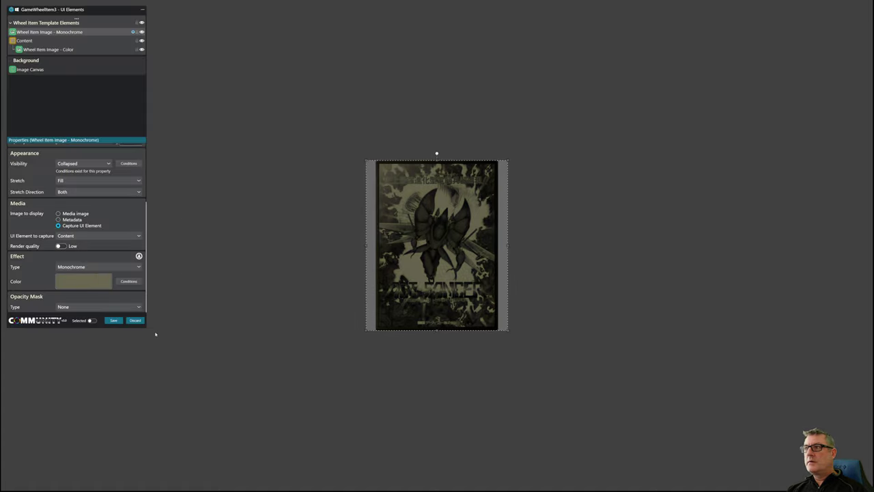
click(100, 286)
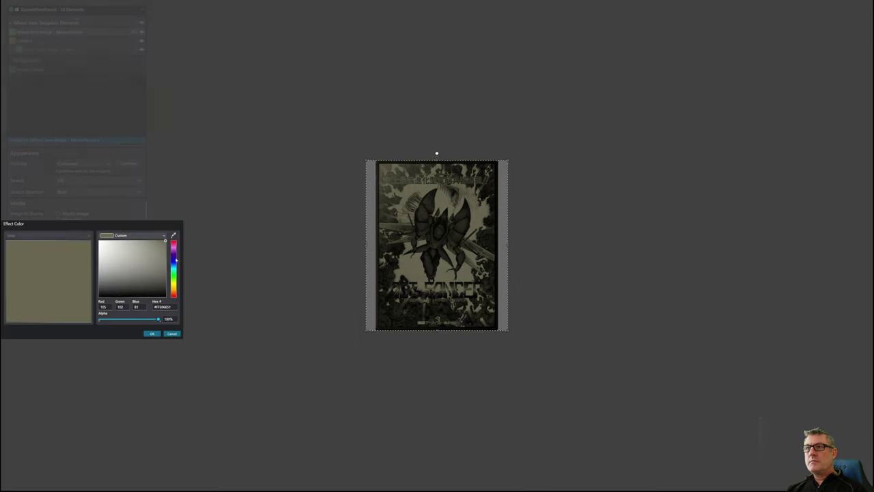
click(161, 242)
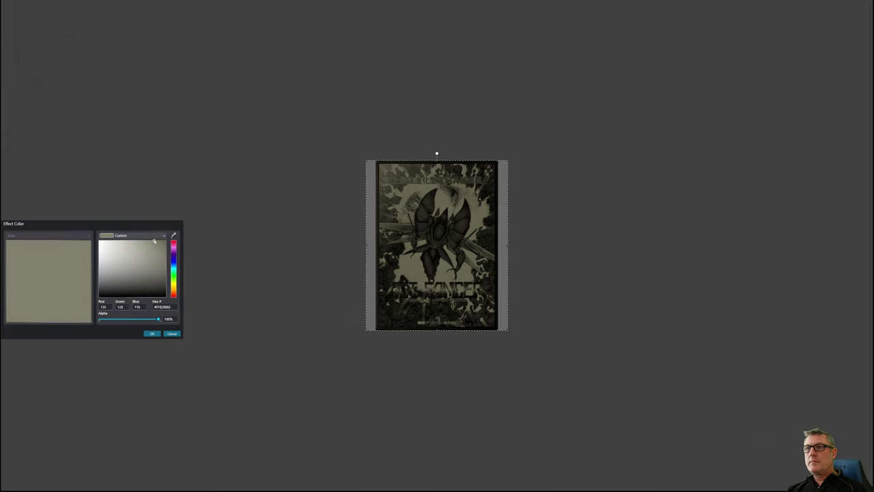
click(153, 334)
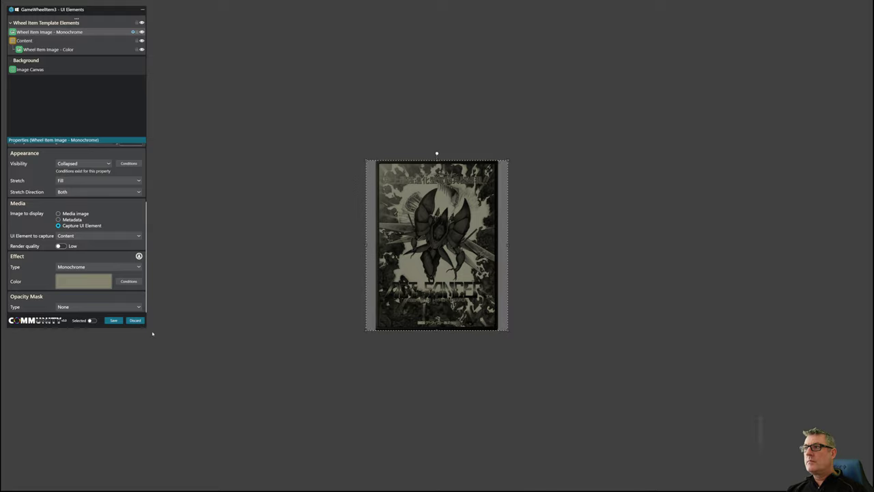
click(112, 321)
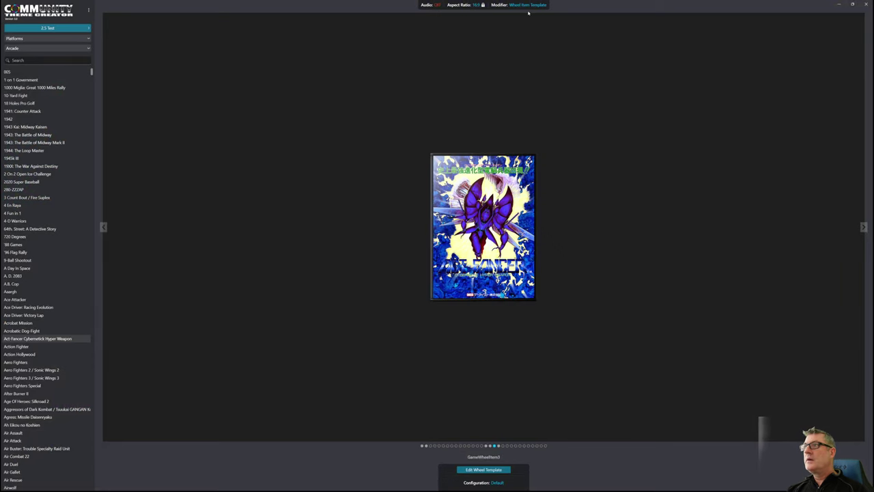
Switch to HorizontalWheel2GamesView and select 1941: Counter Attack in the game list.
click(457, 9)
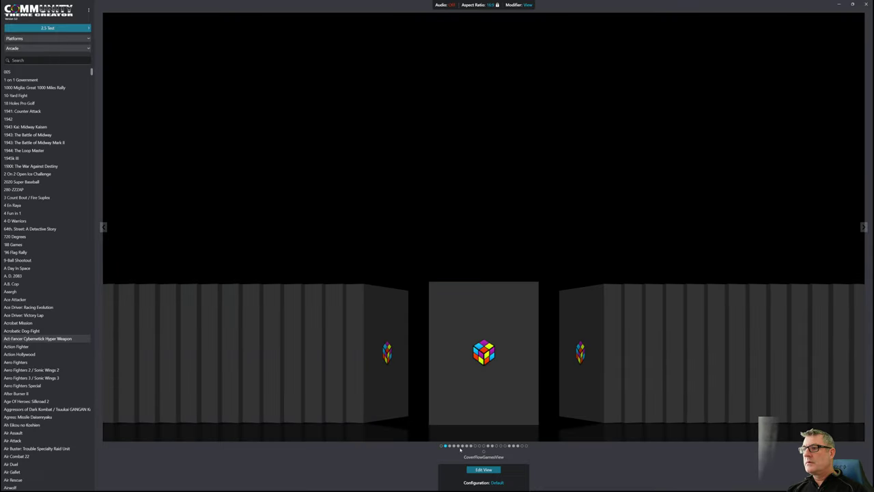
click(450, 446)
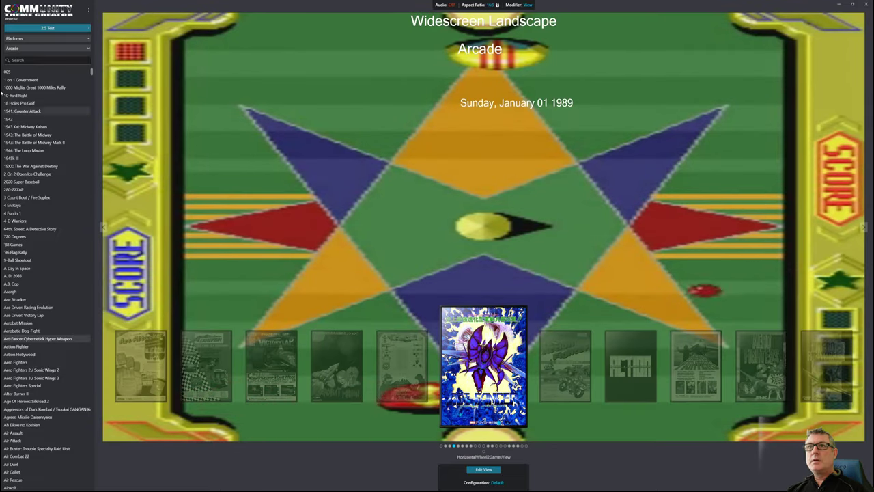
click(20, 80)
click(22, 96)
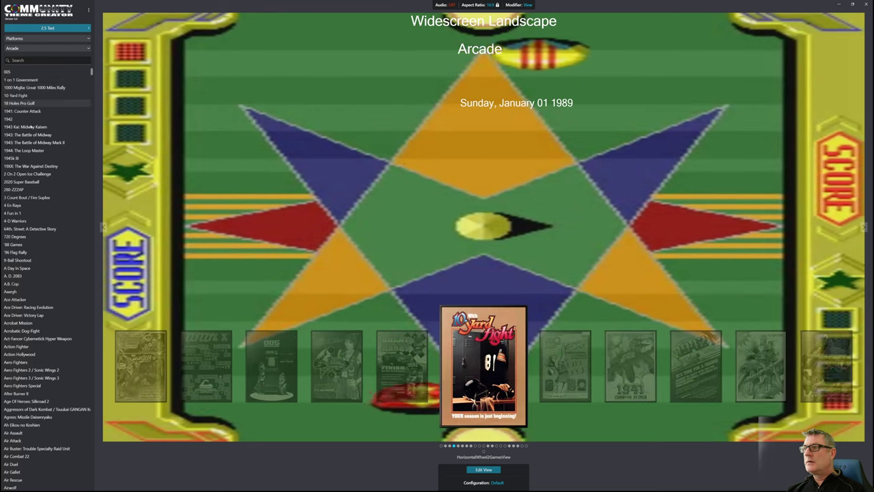
key(Down)
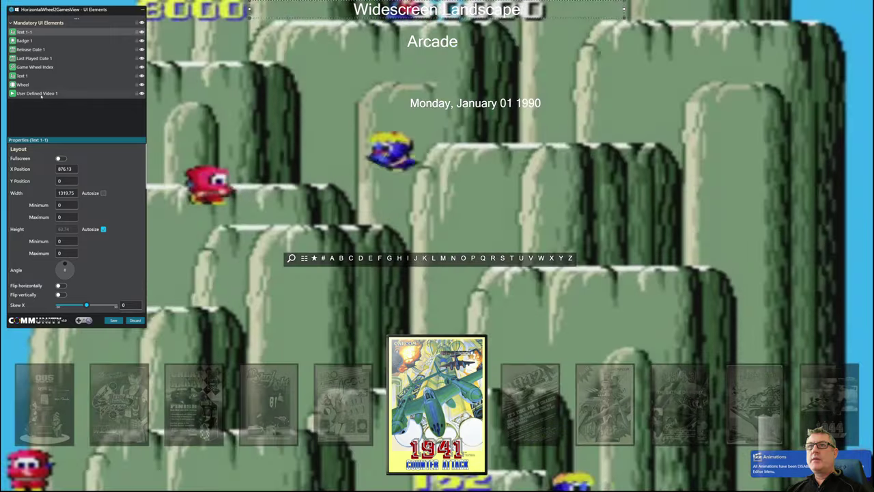
Select User Defined Video 1 and scroll its properties down to the Effect section.
click(41, 94)
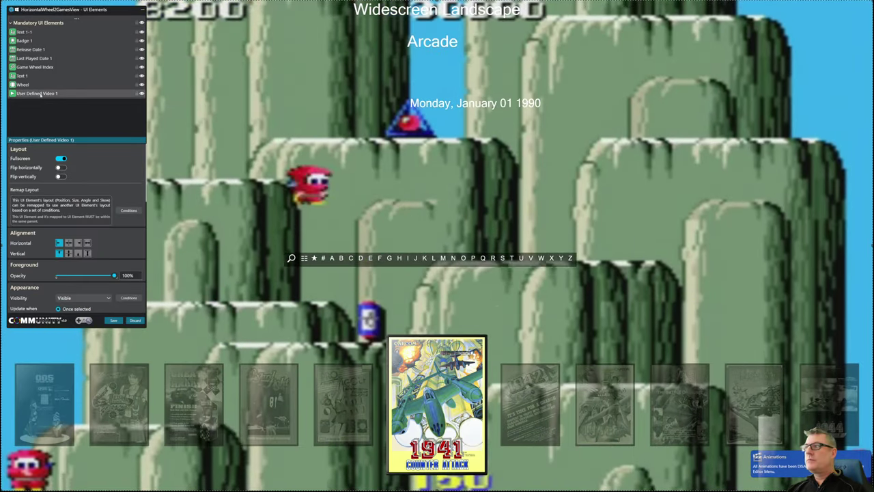
scroll(31, 260, down, 1)
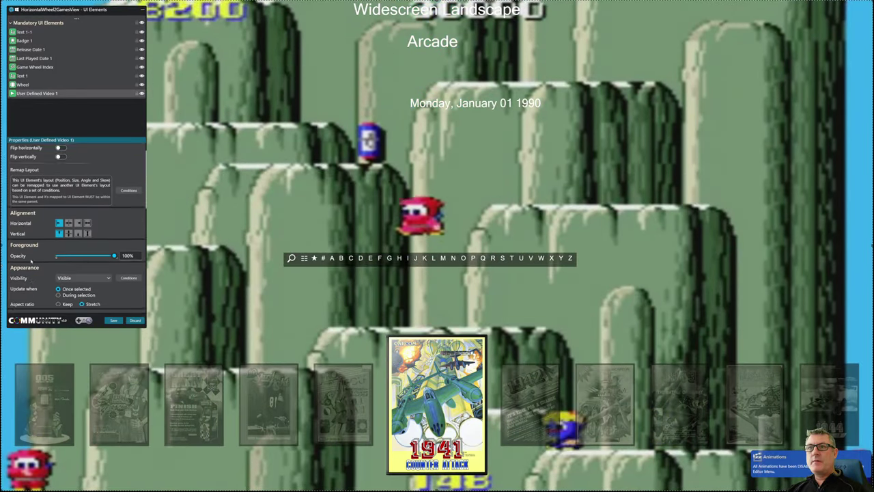
scroll(31, 260, down, 2)
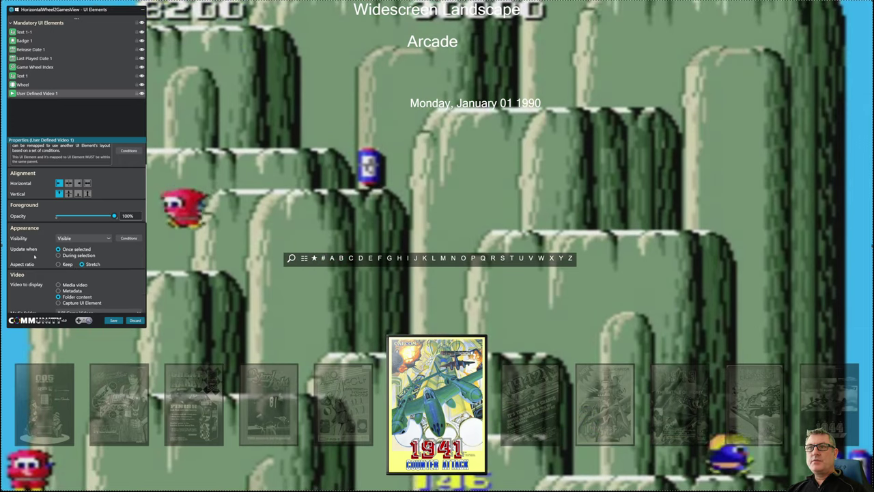
scroll(34, 257, down, 2)
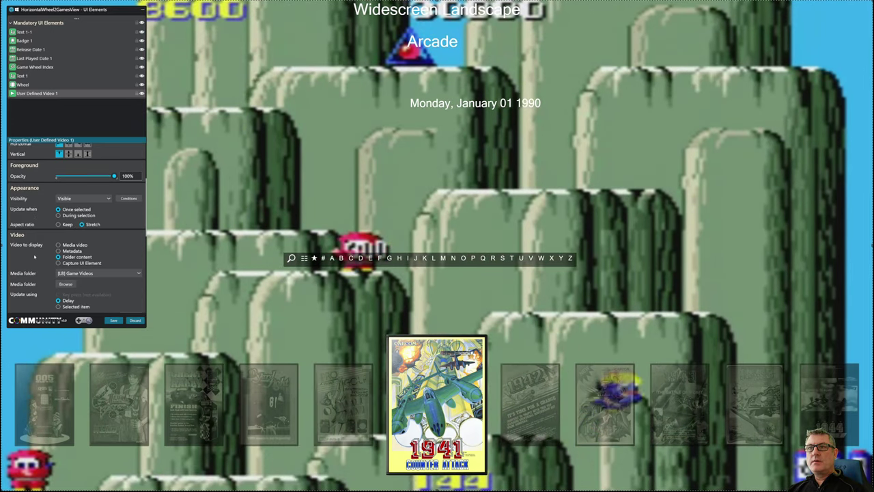
scroll(34, 257, down, 2)
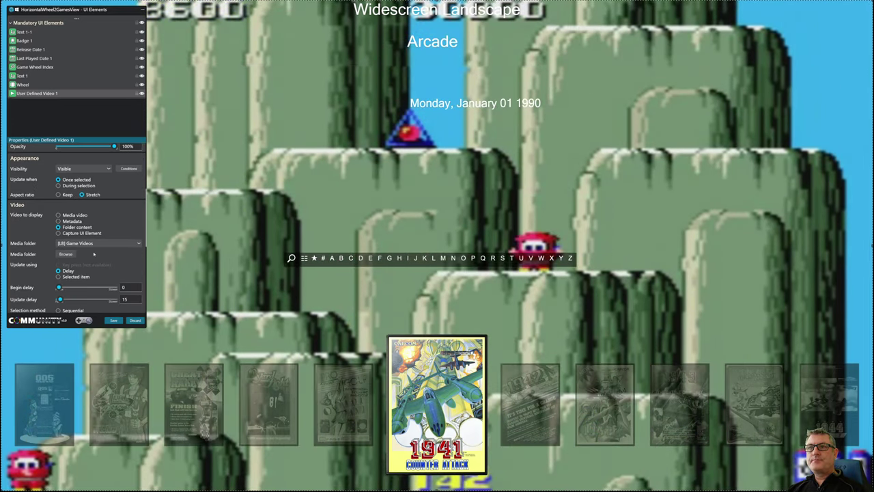
scroll(71, 287, down, 1)
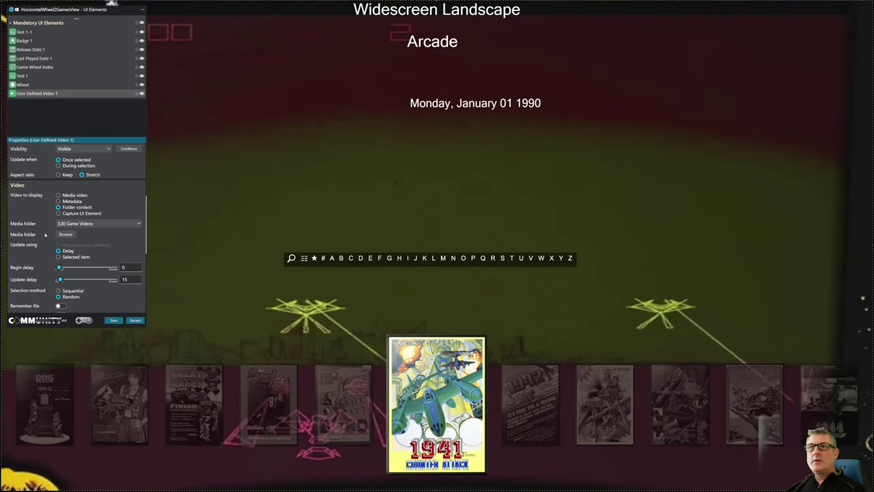
scroll(45, 235, down, 3)
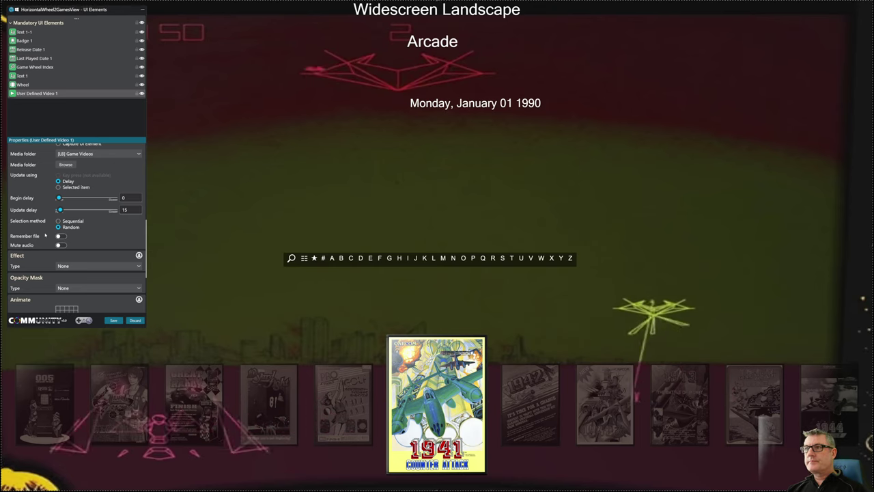
scroll(45, 235, down, 3)
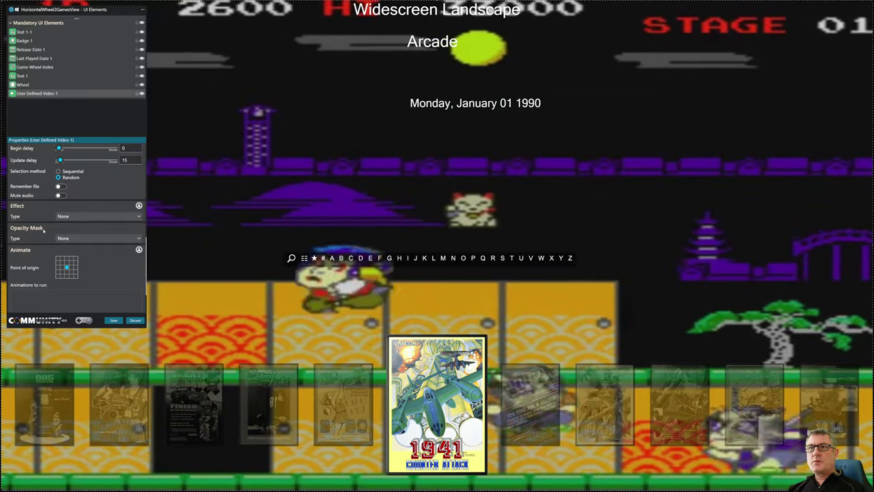
Apply a Pixelate effect to the background video with pixelation amount around 142.
click(61, 215)
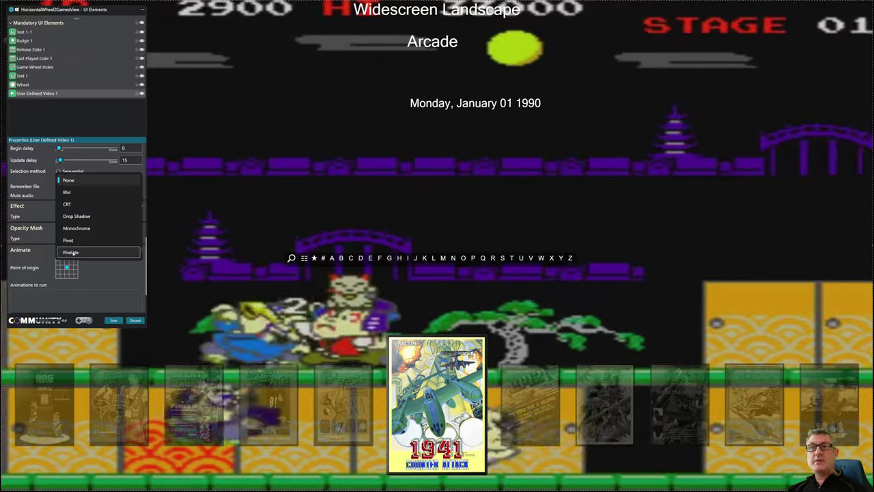
click(71, 252)
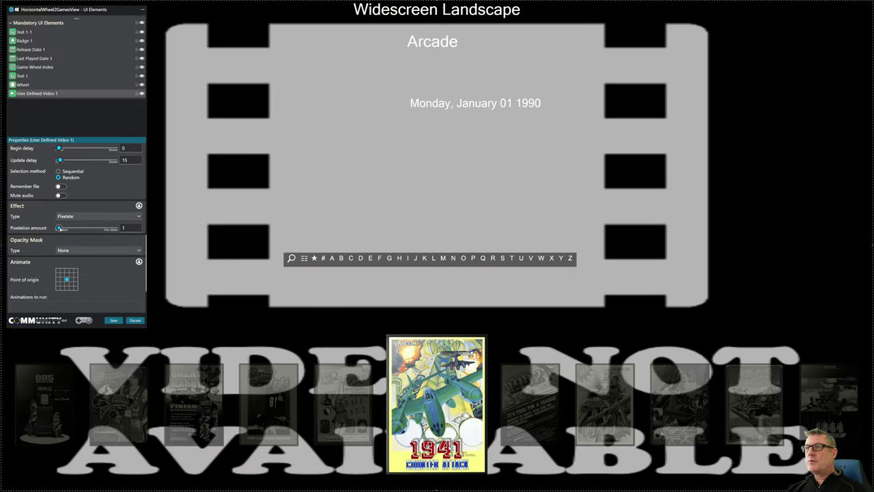
drag(59, 229, 67, 235)
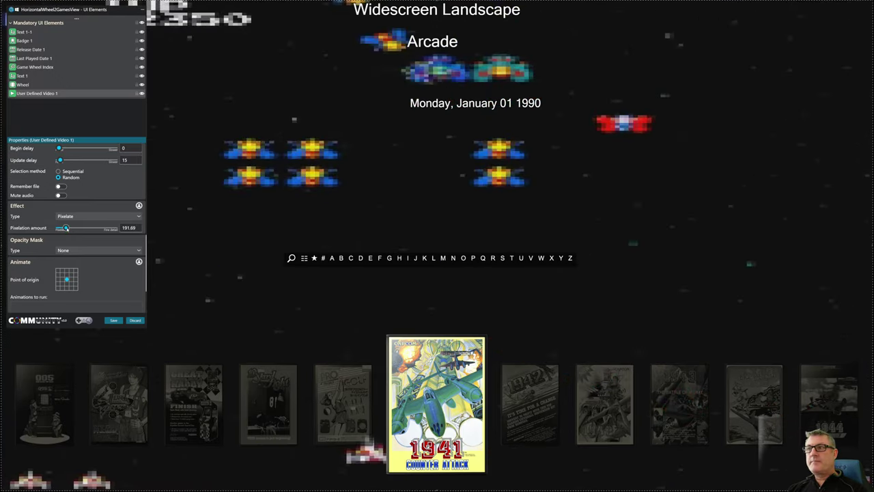
drag(65, 227, 64, 228)
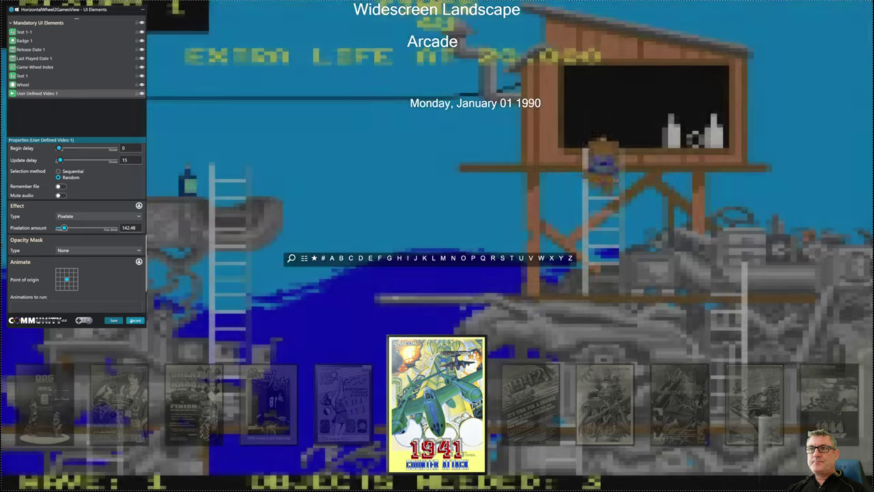
Discard the pixelation changes without saving and close the element editor.
click(135, 321)
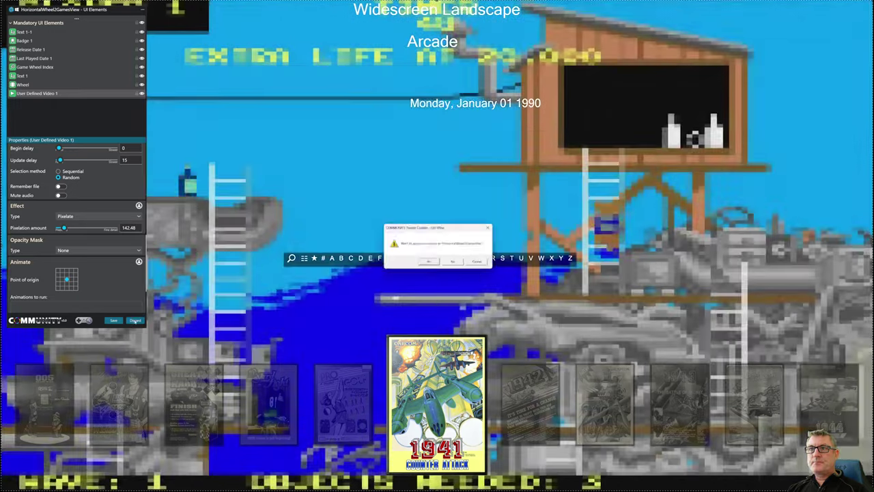
click(451, 262)
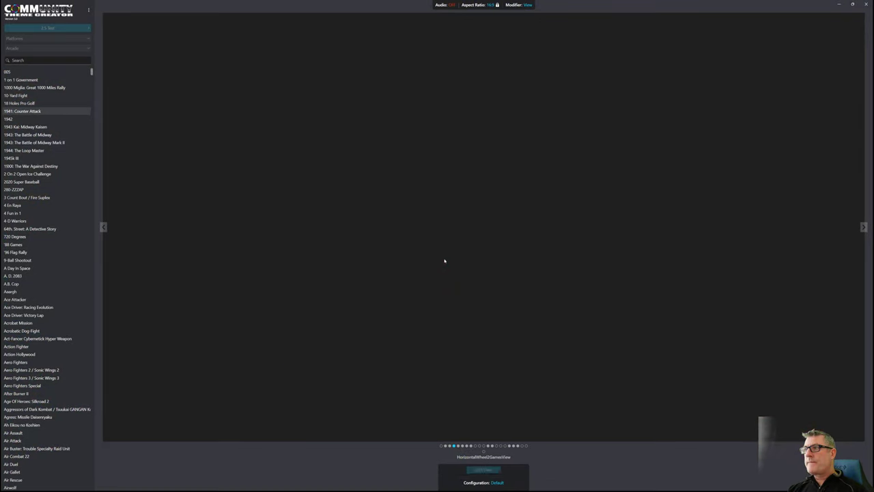